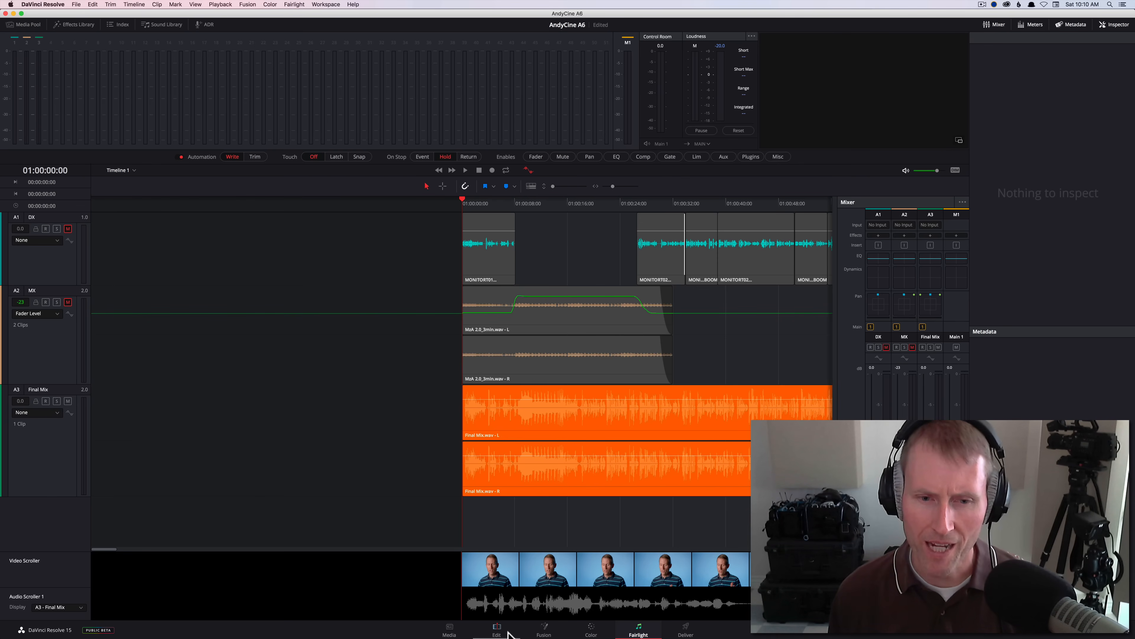
- View the Edit, Fusion and Color pages in turn and return to the Fairlight page
{"action": "left_click", "coordinate": [498, 631]}
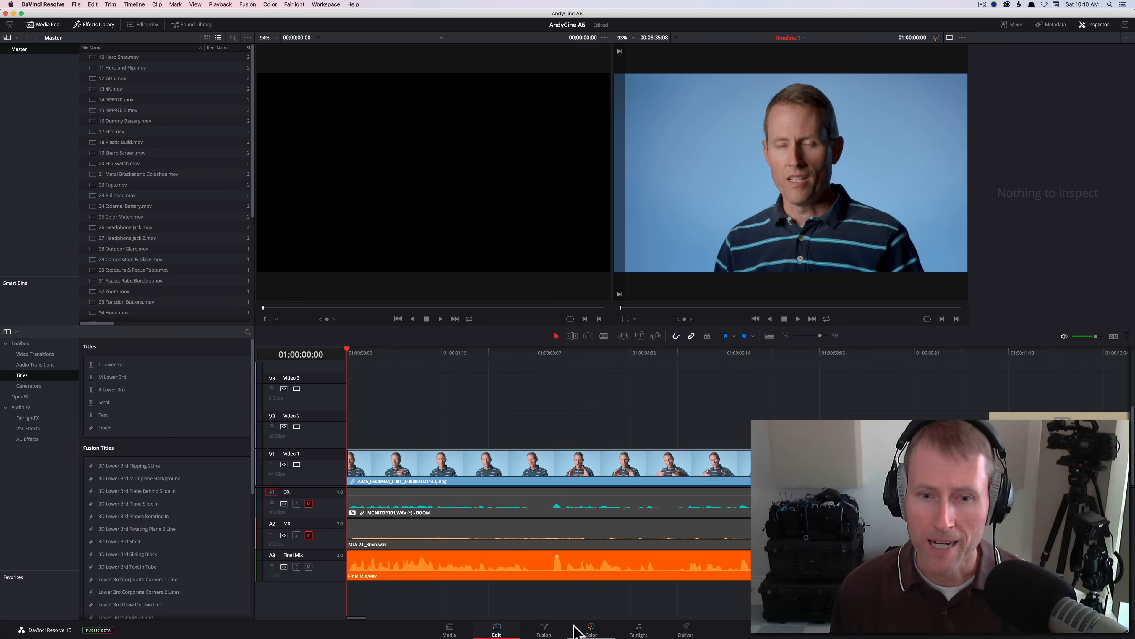
{"action": "left_click", "coordinate": [545, 630]}
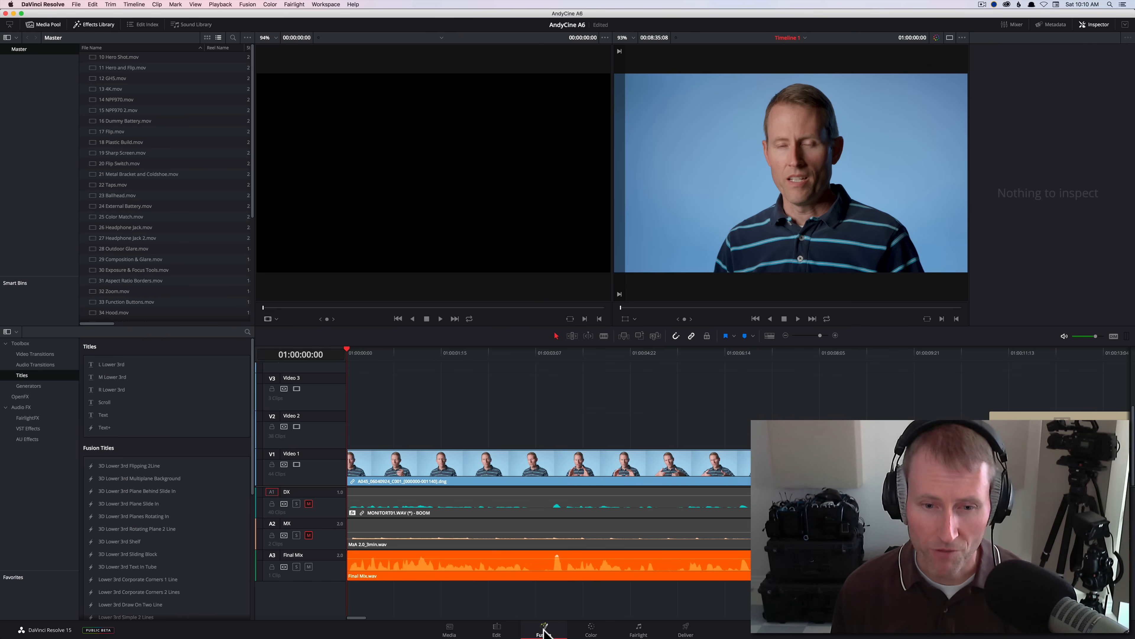
{"action": "left_click", "coordinate": [590, 630]}
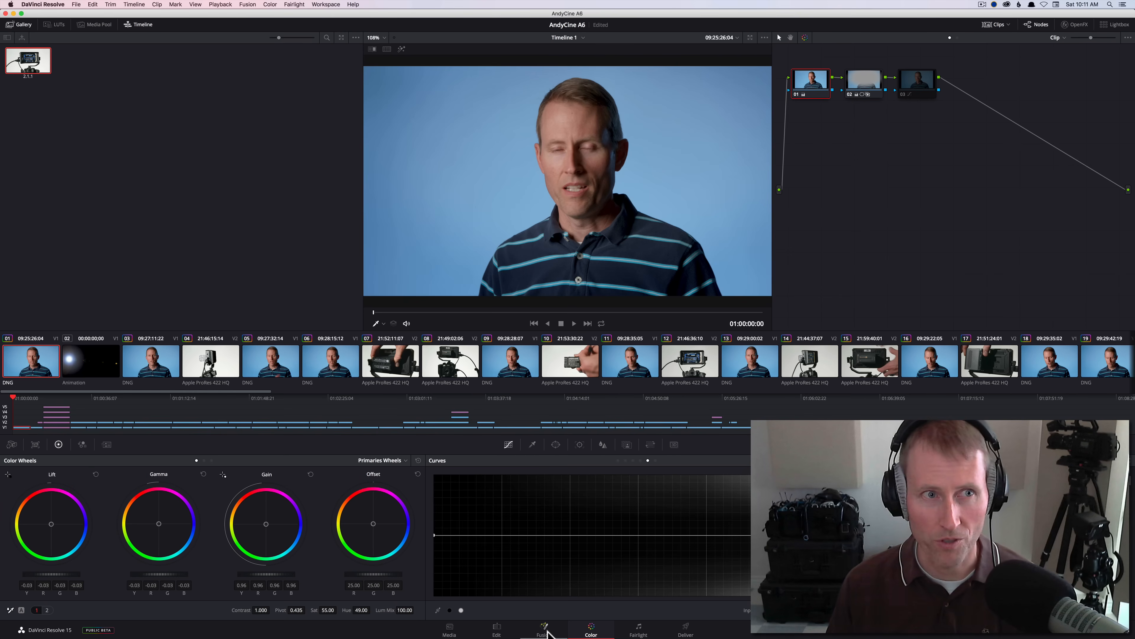
{"action": "left_click", "coordinate": [639, 631]}
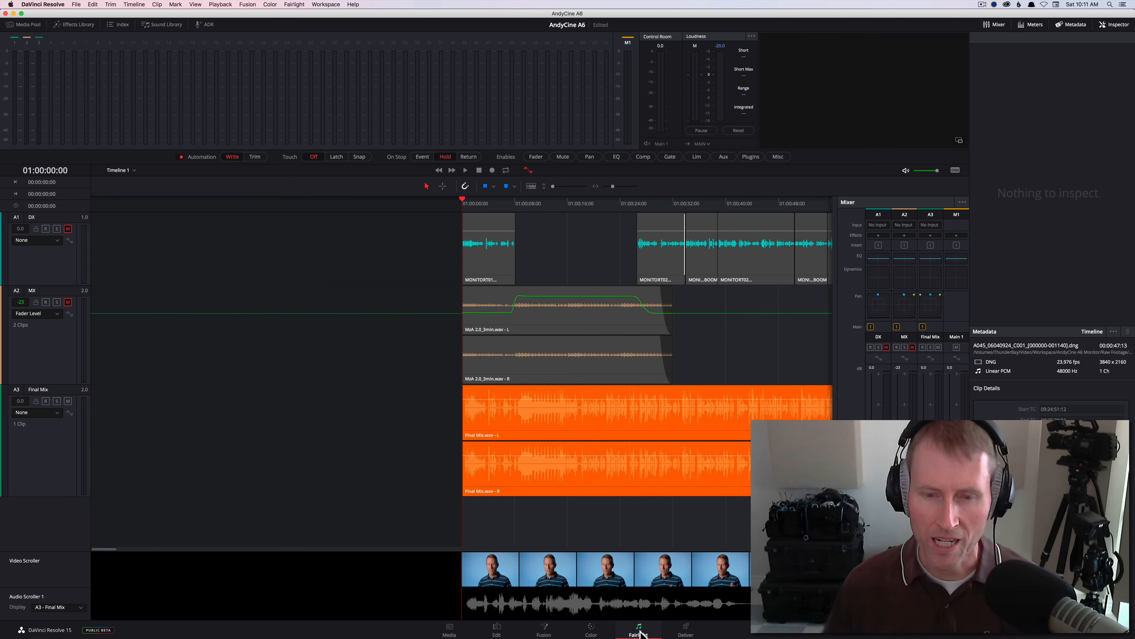
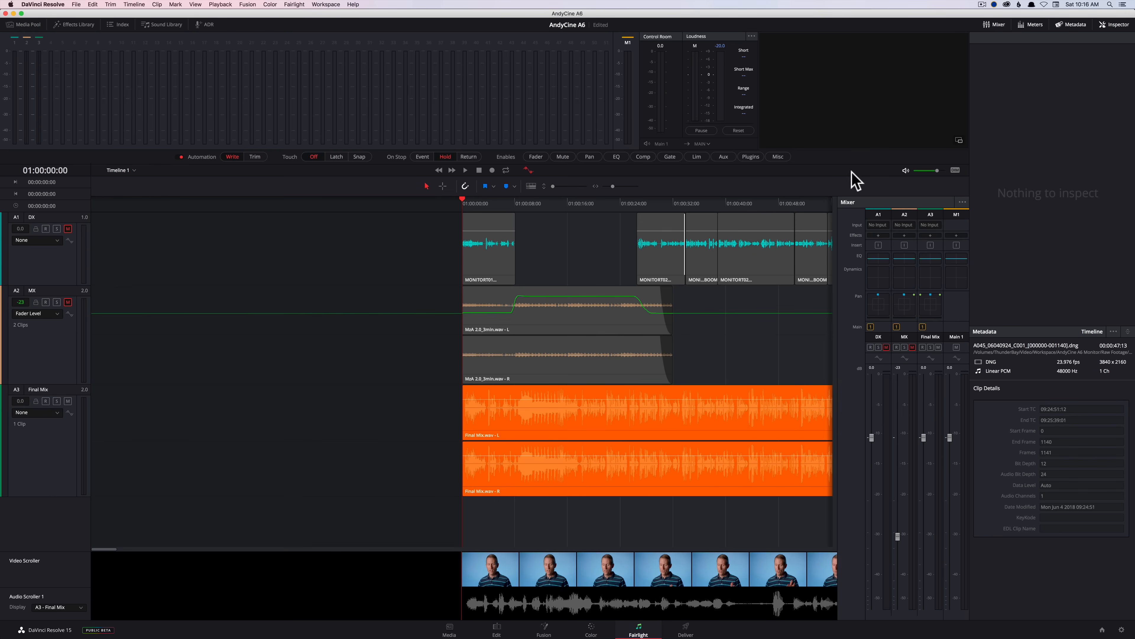
- Toggle the timeline's automation display off and back on, and slightly reduce the height of the Final Mix track
{"action": "left_click", "coordinate": [599, 433]}
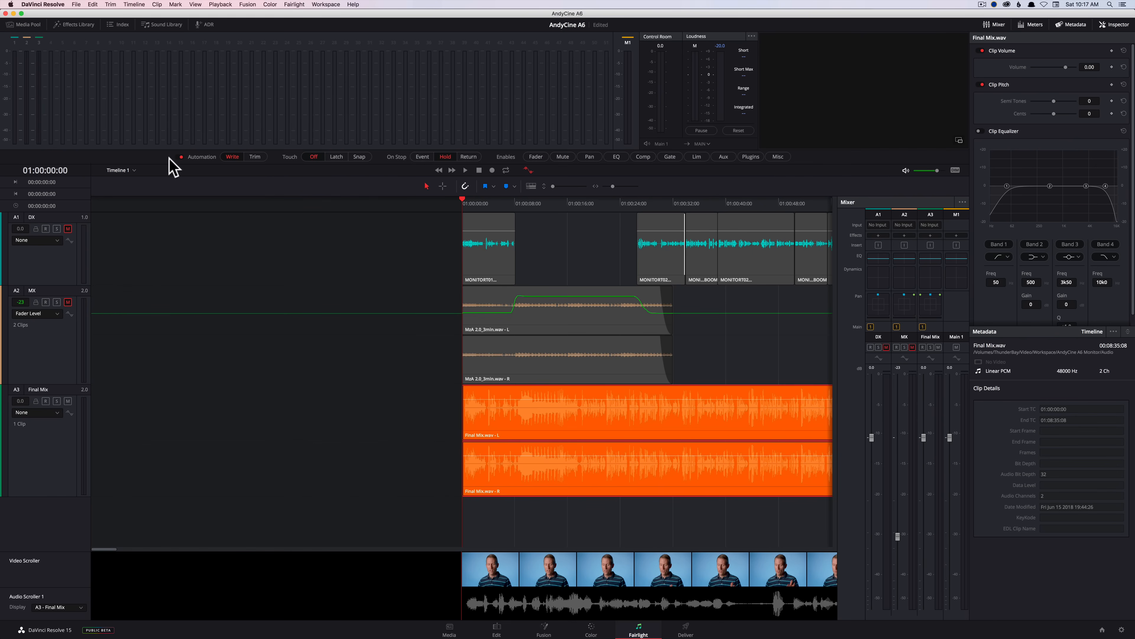
{"action": "left_click", "coordinate": [528, 170]}
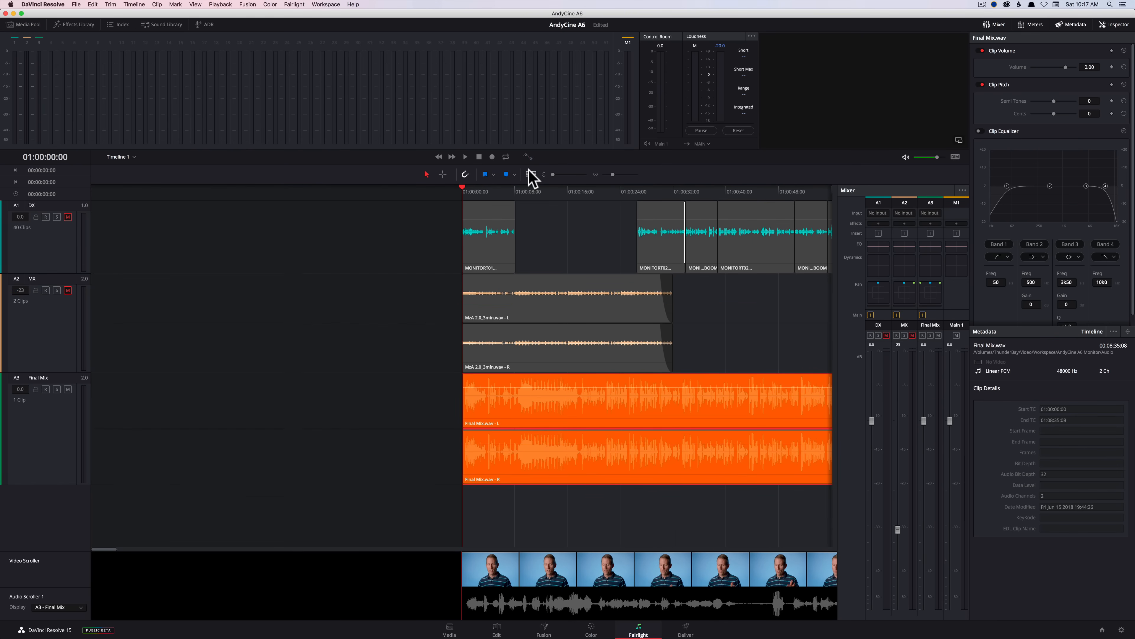
{"action": "left_click", "coordinate": [527, 158]}
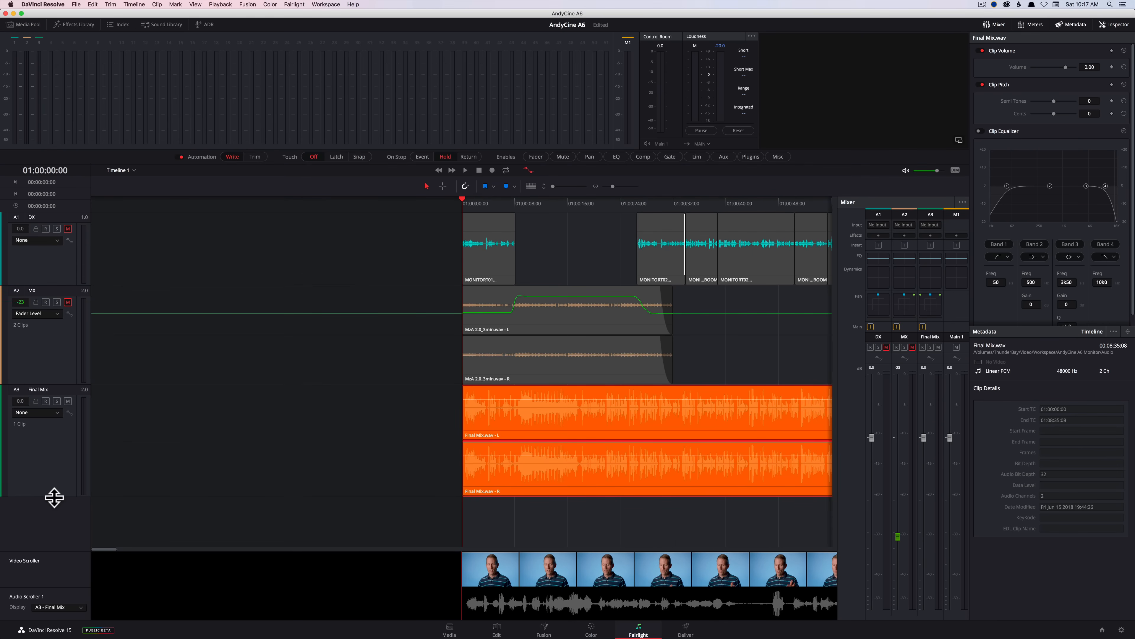
{"action": "left_click_drag", "start_coordinate": [51, 496], "coordinate": [73, 484]}
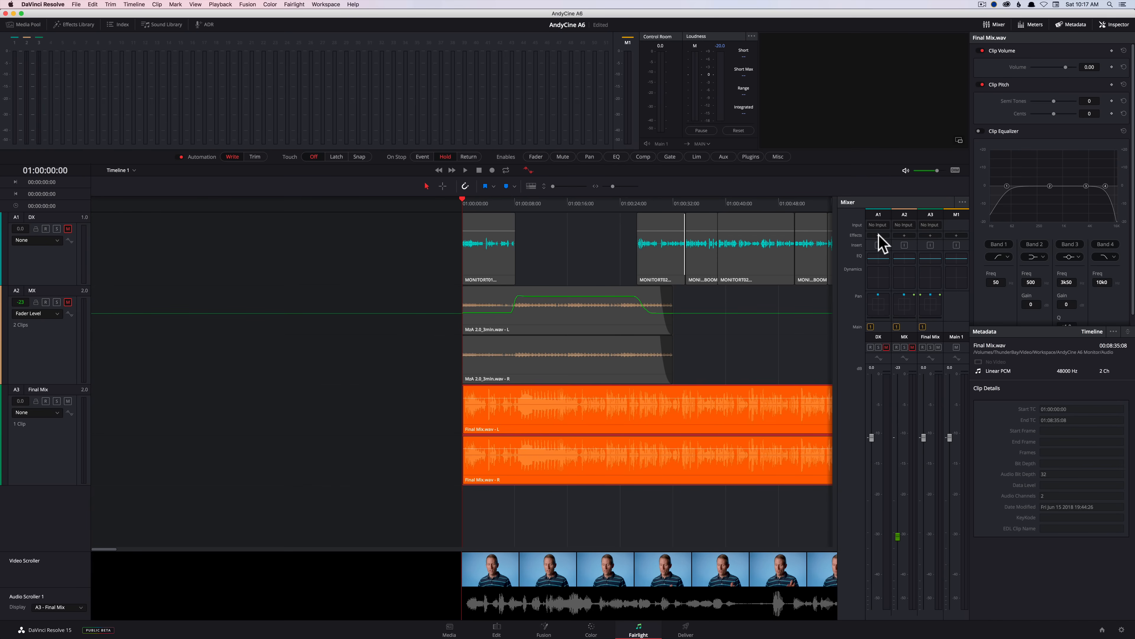
- Inspect the equalizer and the audio pan controls of the DX track
{"action": "left_click", "coordinate": [878, 256]}
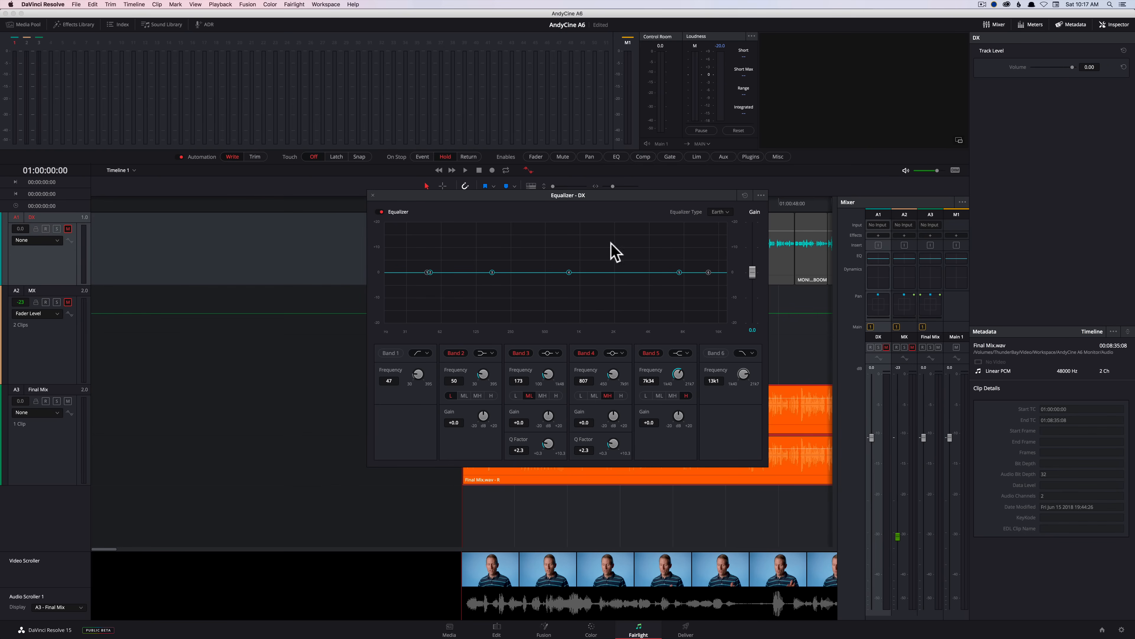
{"action": "left_click", "coordinate": [374, 196]}
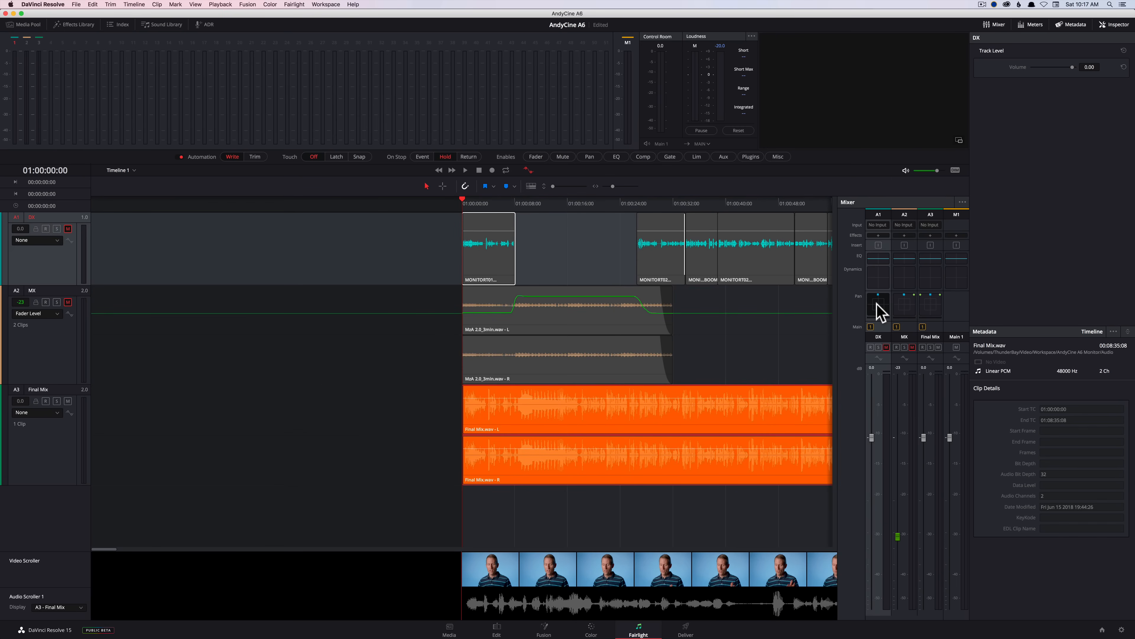
{"action": "double_click", "coordinate": [878, 308]}
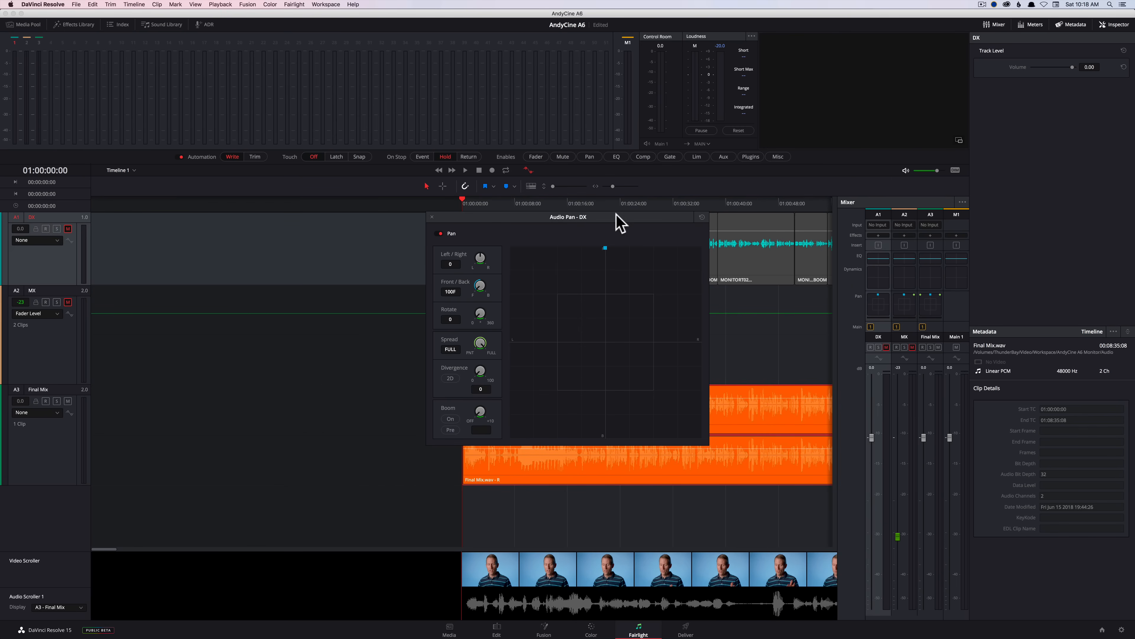
{"action": "left_click_drag", "start_coordinate": [616, 215], "coordinate": [636, 194]}
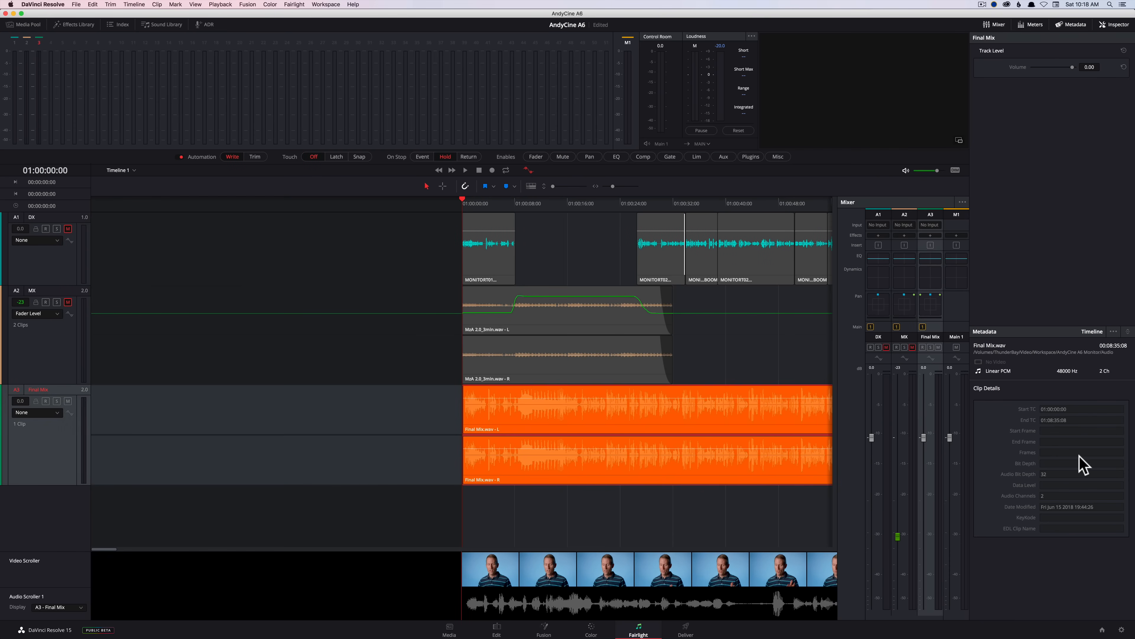
- Hide and restore the Inspector, the Mixer and the Meters one after another
{"action": "left_click", "coordinate": [1114, 26]}
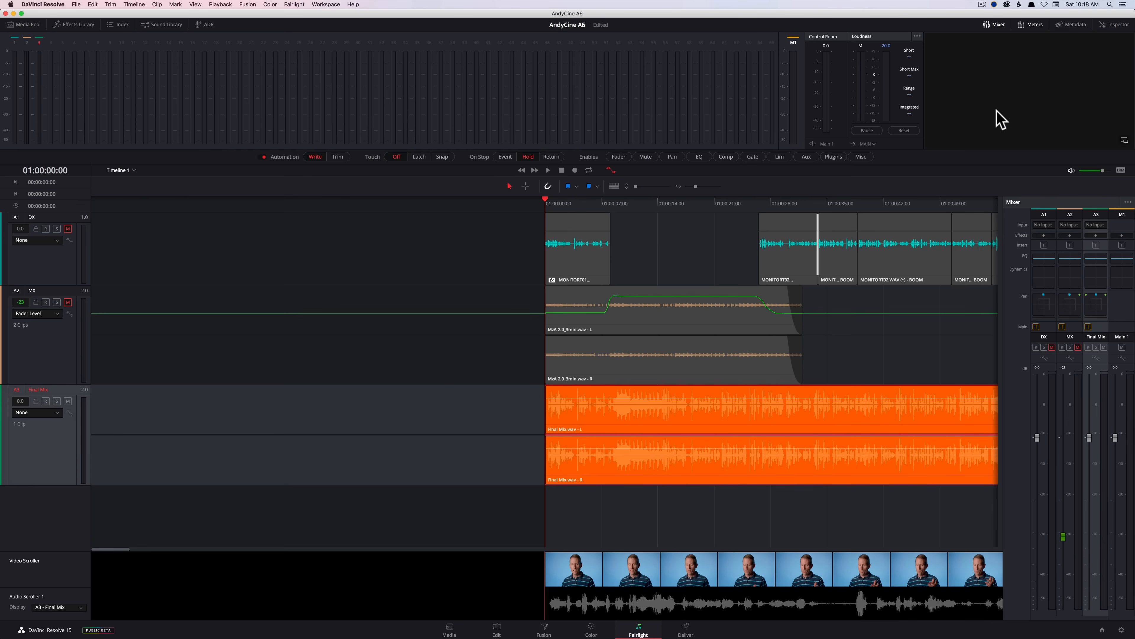
{"action": "left_click", "coordinate": [1113, 25]}
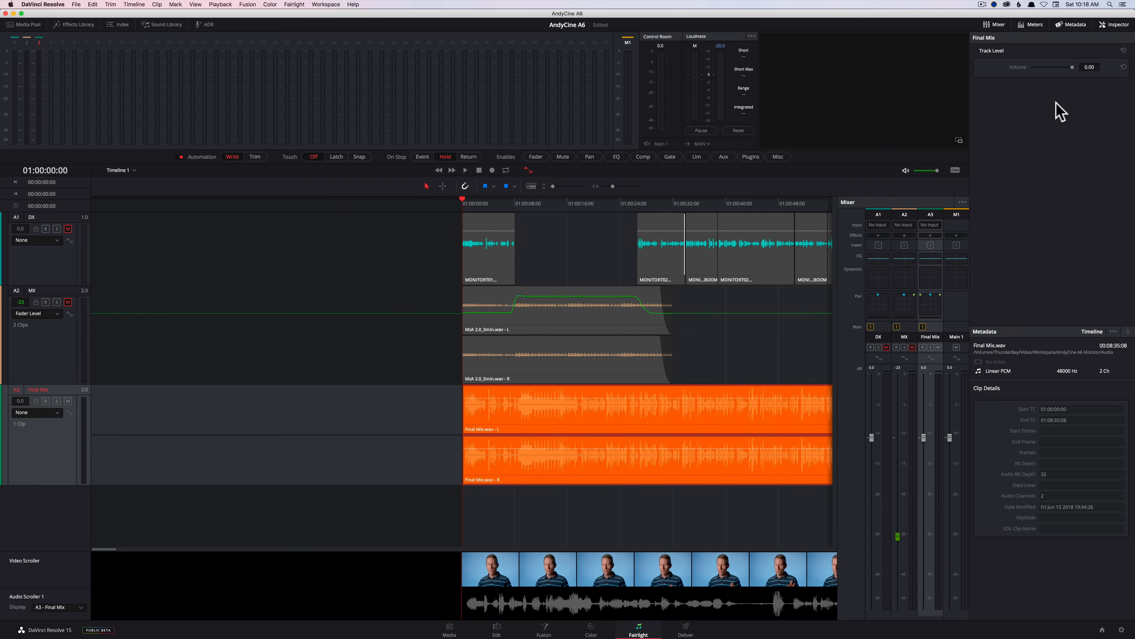
{"action": "left_click", "coordinate": [993, 24]}
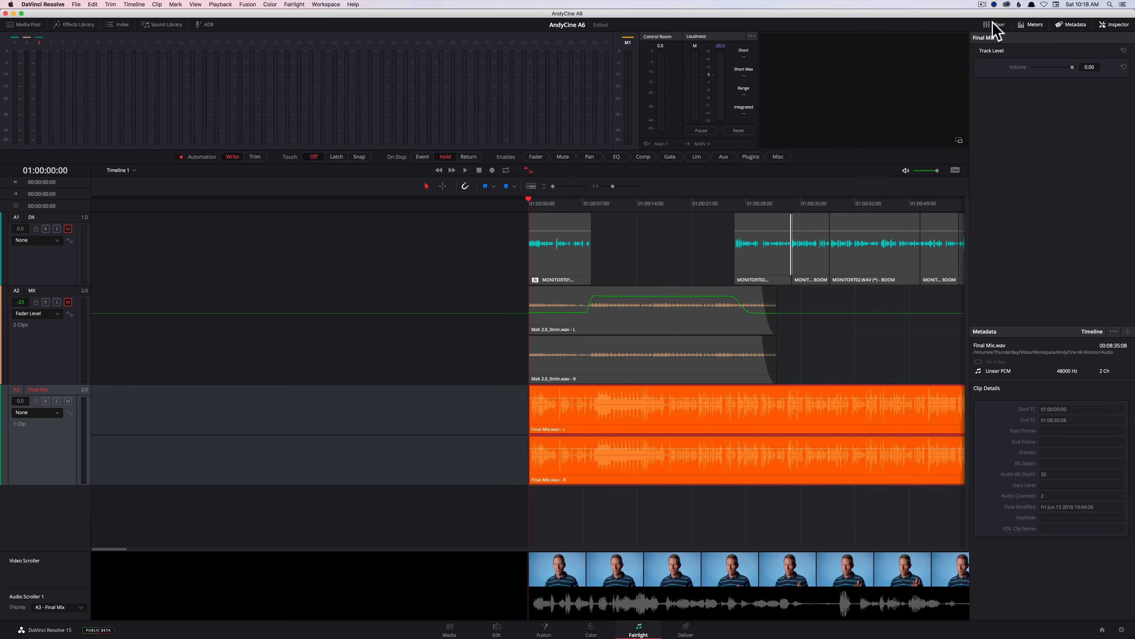
{"action": "left_click", "coordinate": [993, 25]}
{"action": "left_click", "coordinate": [1034, 25]}
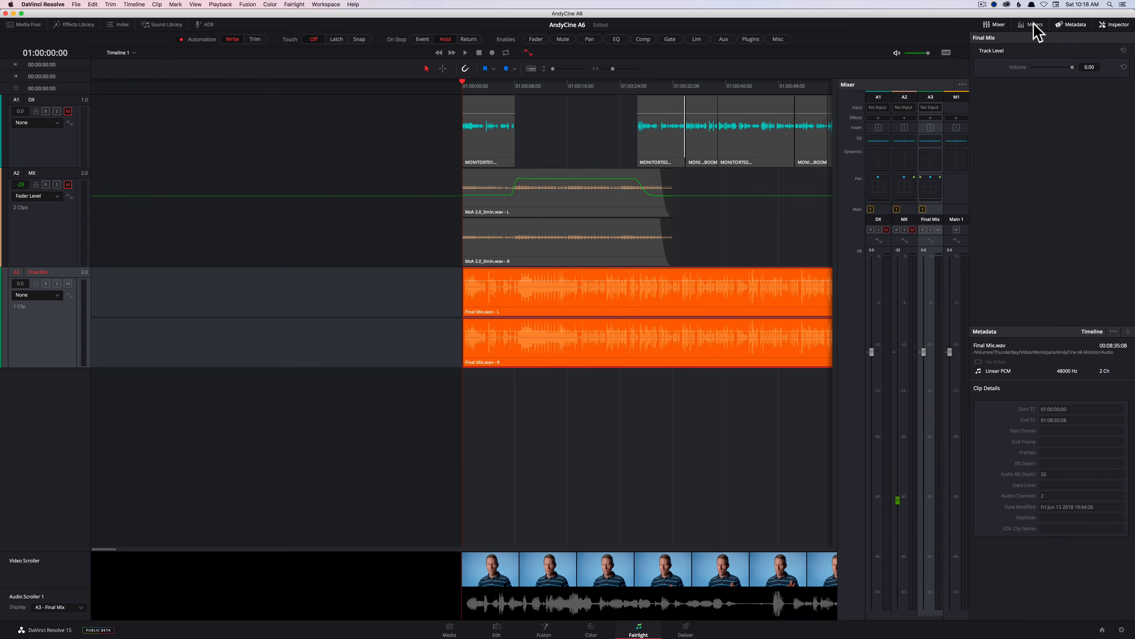
{"action": "left_click", "coordinate": [1034, 25]}
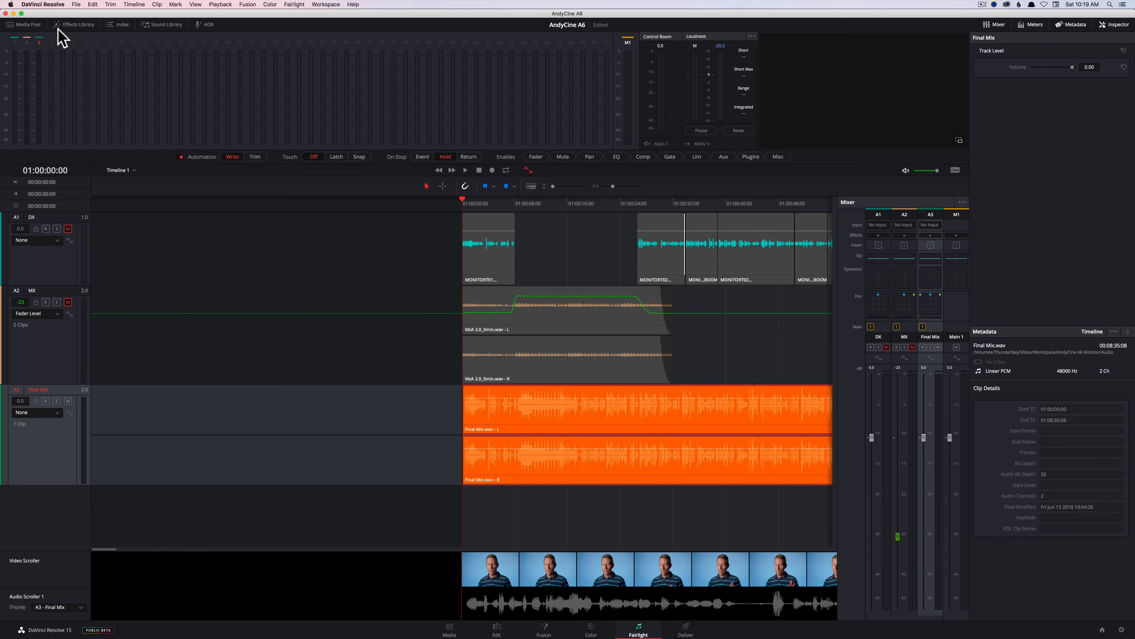
- Look through the clips in the Media Pool down to the timeline, and hide the pool again
{"action": "left_click", "coordinate": [25, 24]}
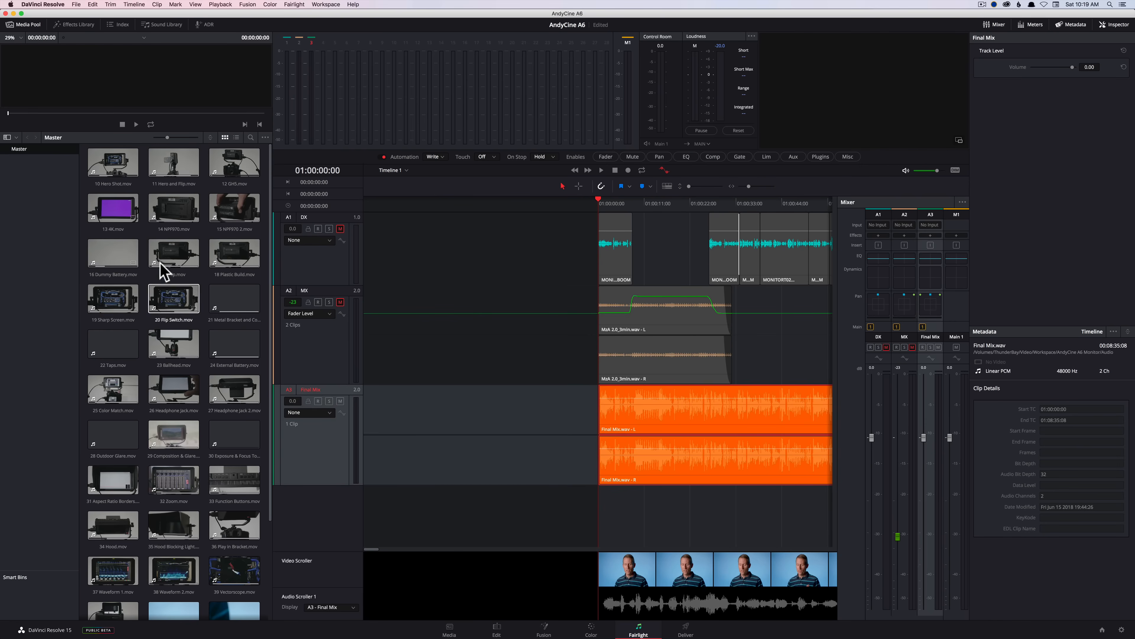
{"action": "scroll", "coordinate": [192, 322], "scroll_direction": "down", "scroll_amount": 5}
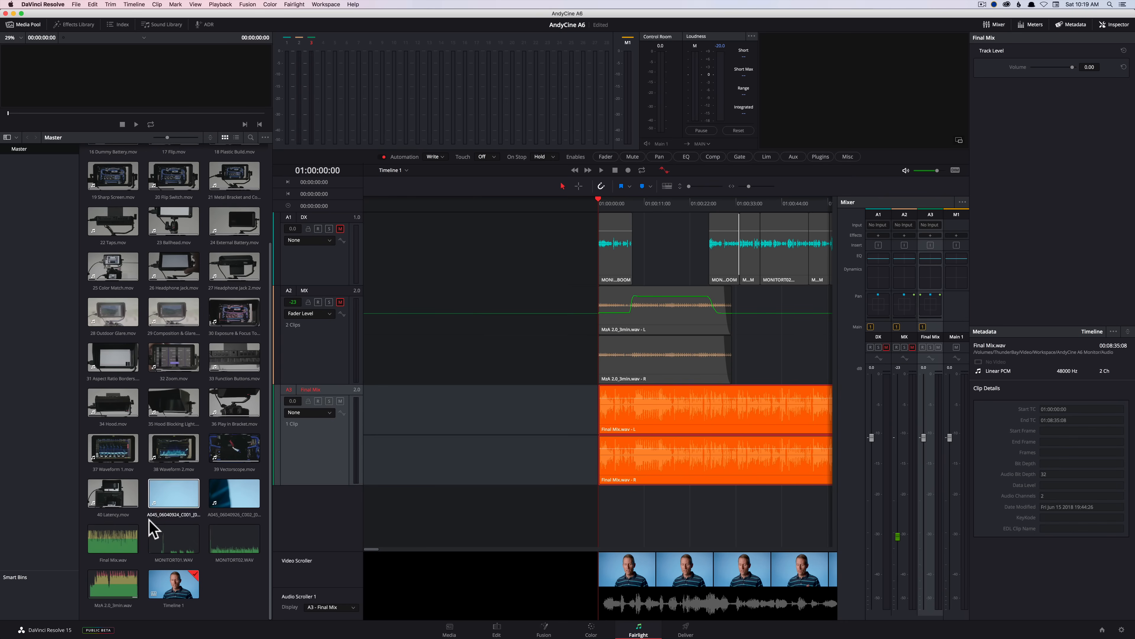
{"action": "left_click", "coordinate": [26, 25]}
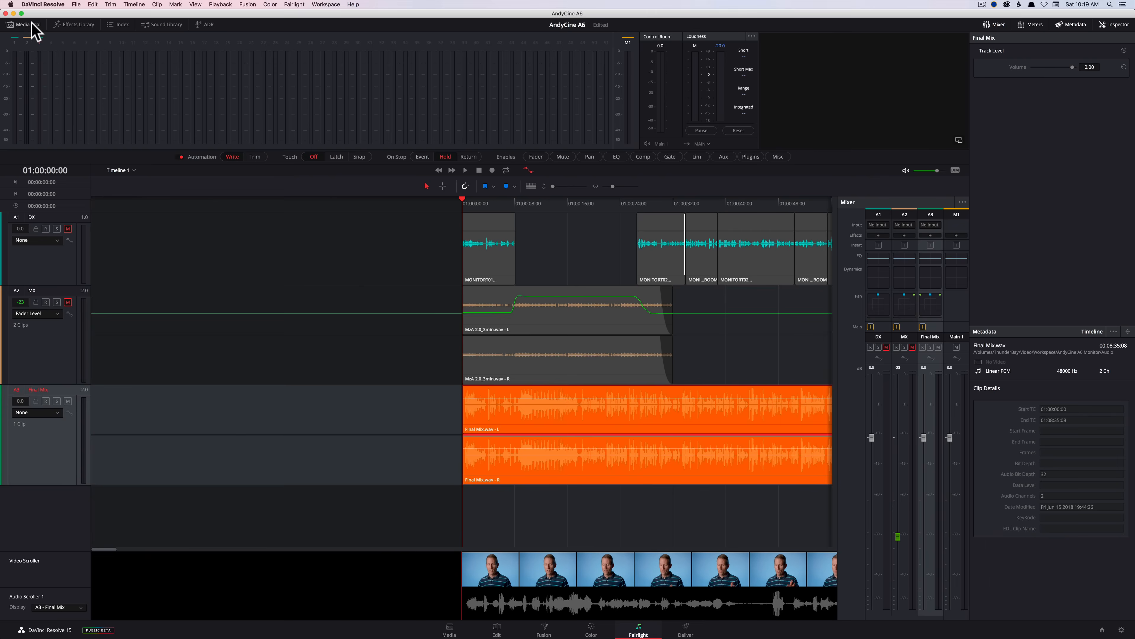
- Apply the Vocal Channel effect from the Effects Library to the Final Mix clip and close its settings window
{"action": "left_click", "coordinate": [75, 25]}
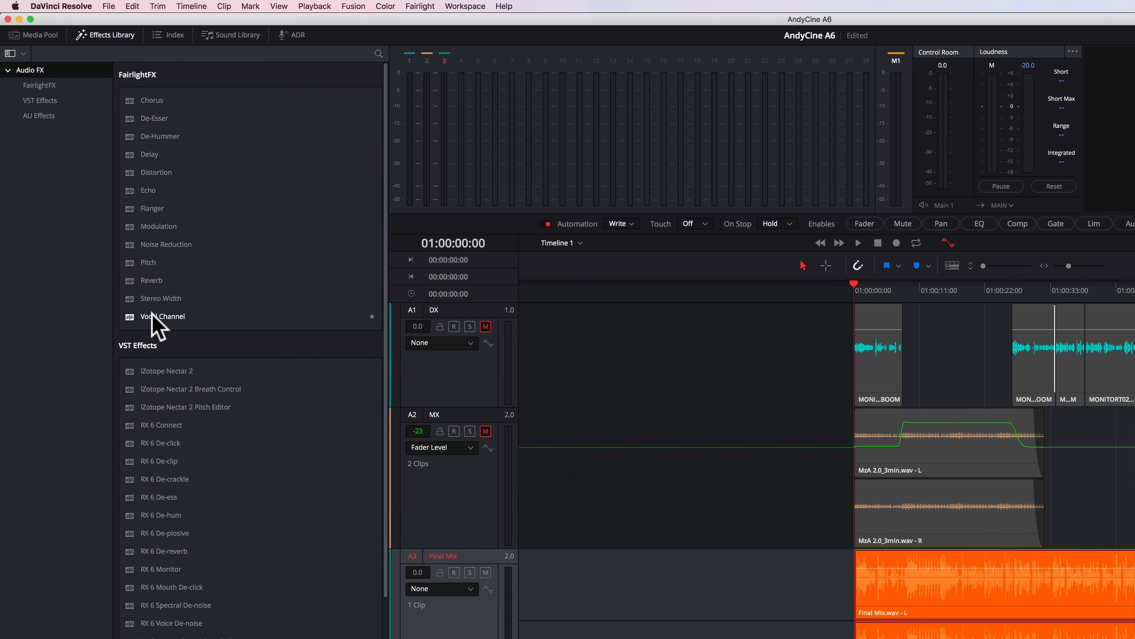
{"action": "left_click_drag", "start_coordinate": [152, 315], "coordinate": [896, 600]}
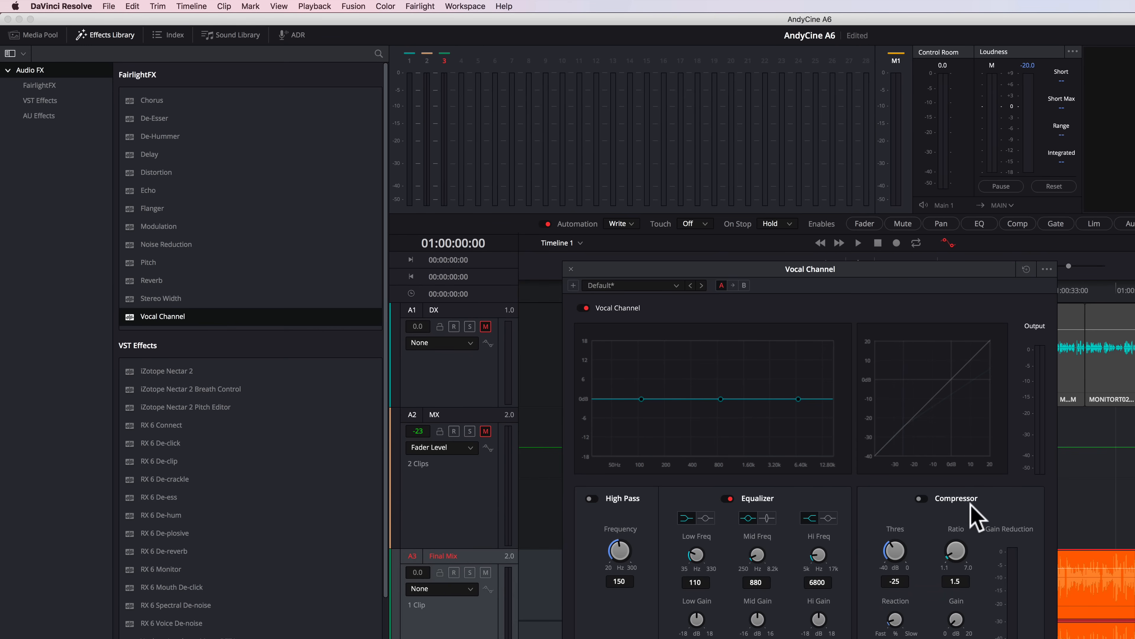
{"action": "left_click", "coordinate": [571, 269]}
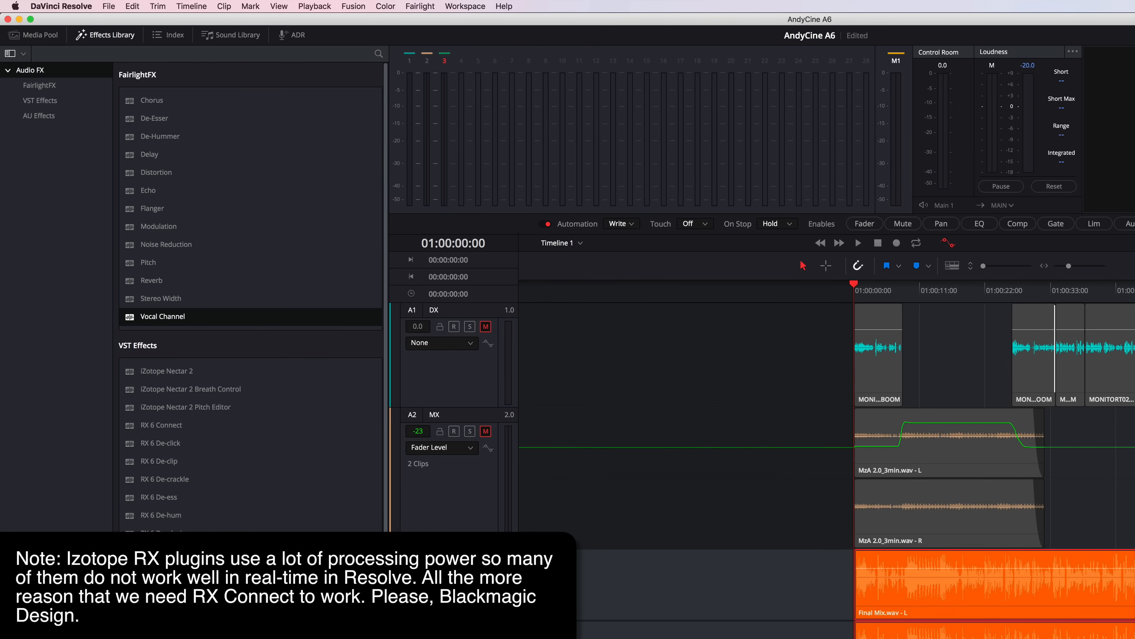
- Browse the available audio effects, apply the RX 6 Connect VST plugin to the Final Mix clip and close its window
{"action": "scroll", "coordinate": [251, 295], "scroll_direction": "down", "scroll_amount": 10}
{"action": "scroll", "coordinate": [250, 295], "scroll_direction": "up", "scroll_amount": 10}
{"action": "scroll", "coordinate": [251, 295], "scroll_direction": "down", "scroll_amount": 10}
{"action": "scroll", "coordinate": [250, 295], "scroll_direction": "up", "scroll_amount": 10}
{"action": "double_click", "coordinate": [144, 425]}
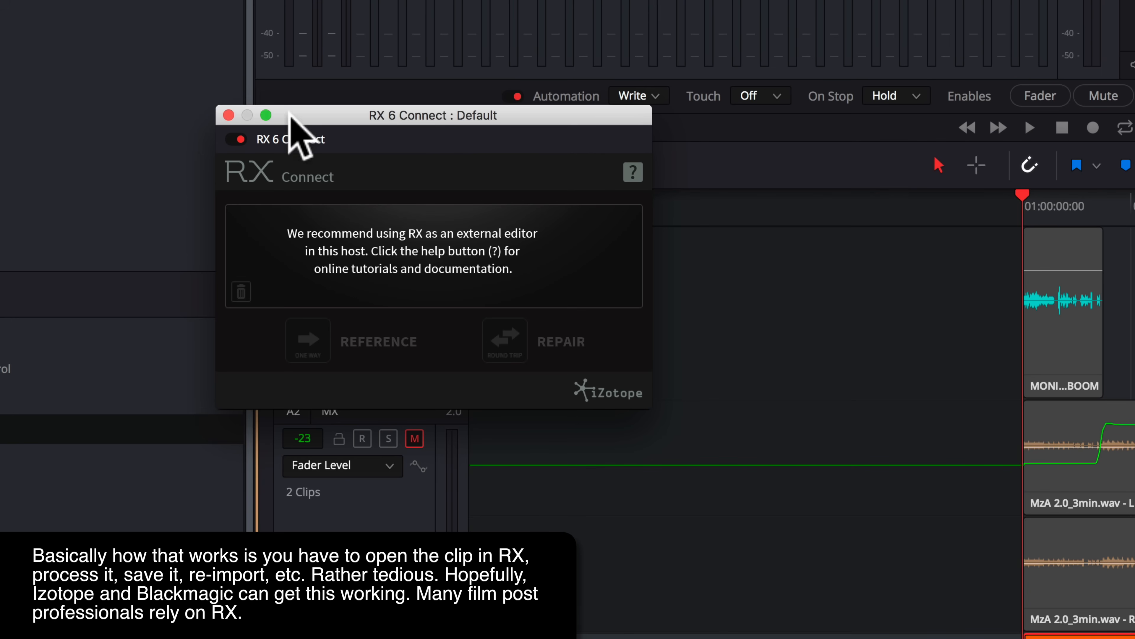
{"action": "left_click", "coordinate": [228, 116]}
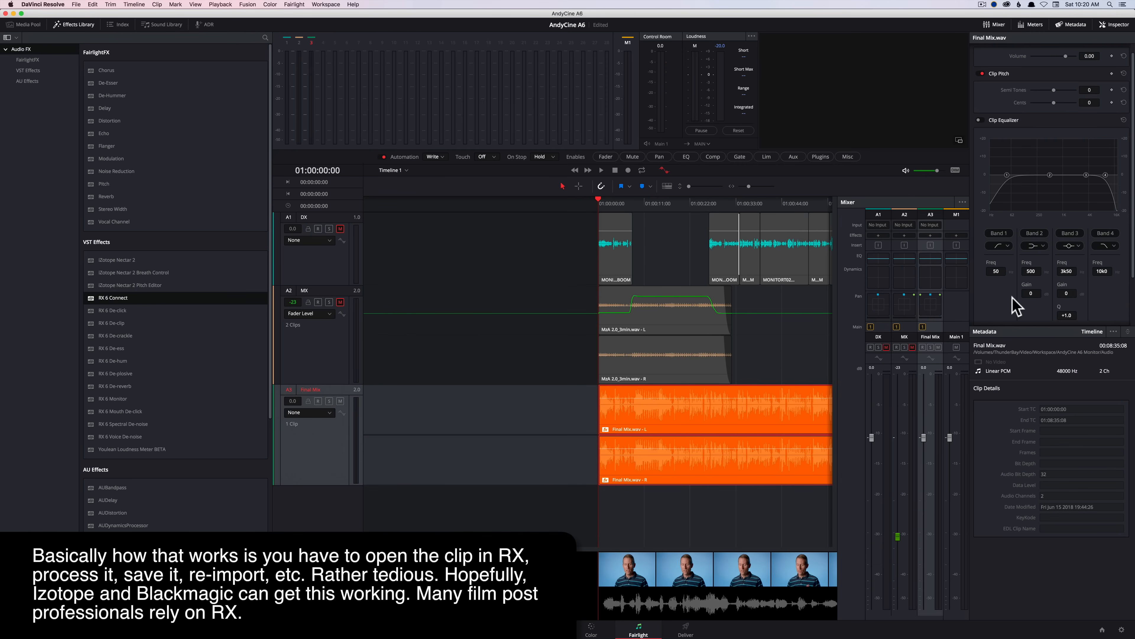
- Remove the RX 6 Connect plugin from the Final Mix clip and clear the selection
{"action": "scroll", "coordinate": [1132, 147], "scroll_direction": "down", "scroll_amount": 3}
{"action": "scroll", "coordinate": [1133, 188], "scroll_direction": "down", "scroll_amount": 2}
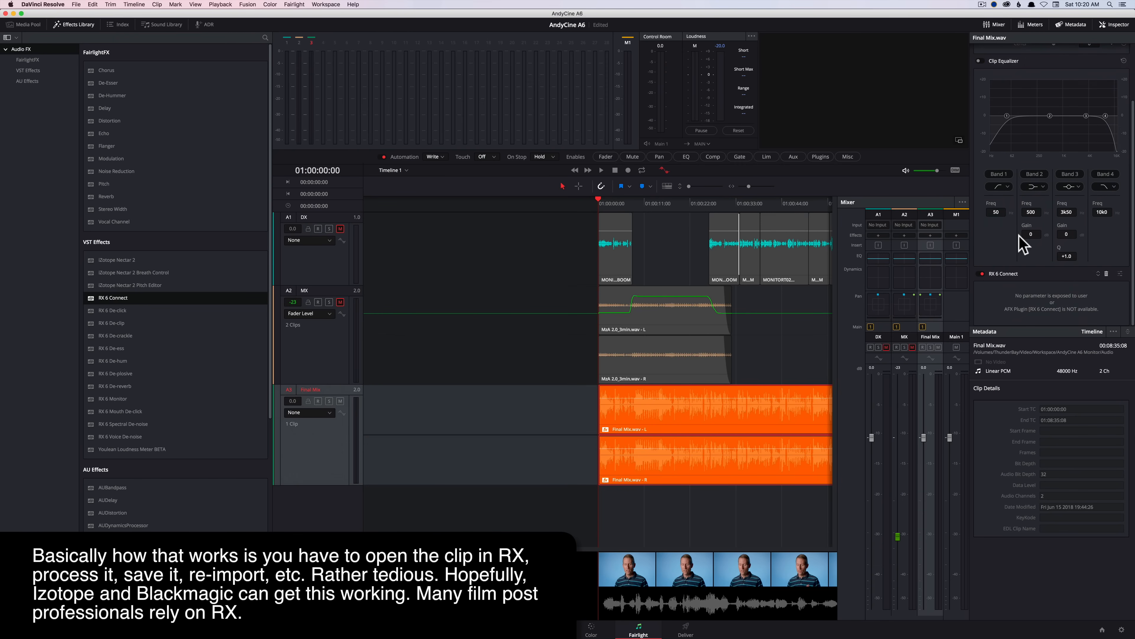
{"action": "scroll", "coordinate": [1108, 279], "scroll_direction": "up", "scroll_amount": 4}
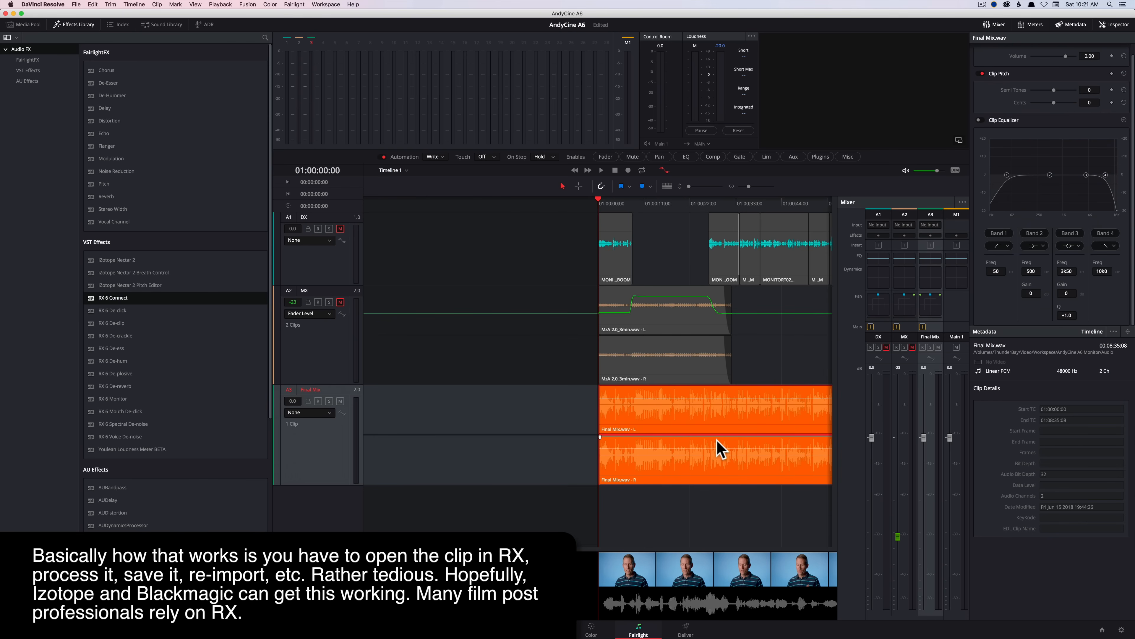
{"action": "left_click", "coordinate": [308, 448]}
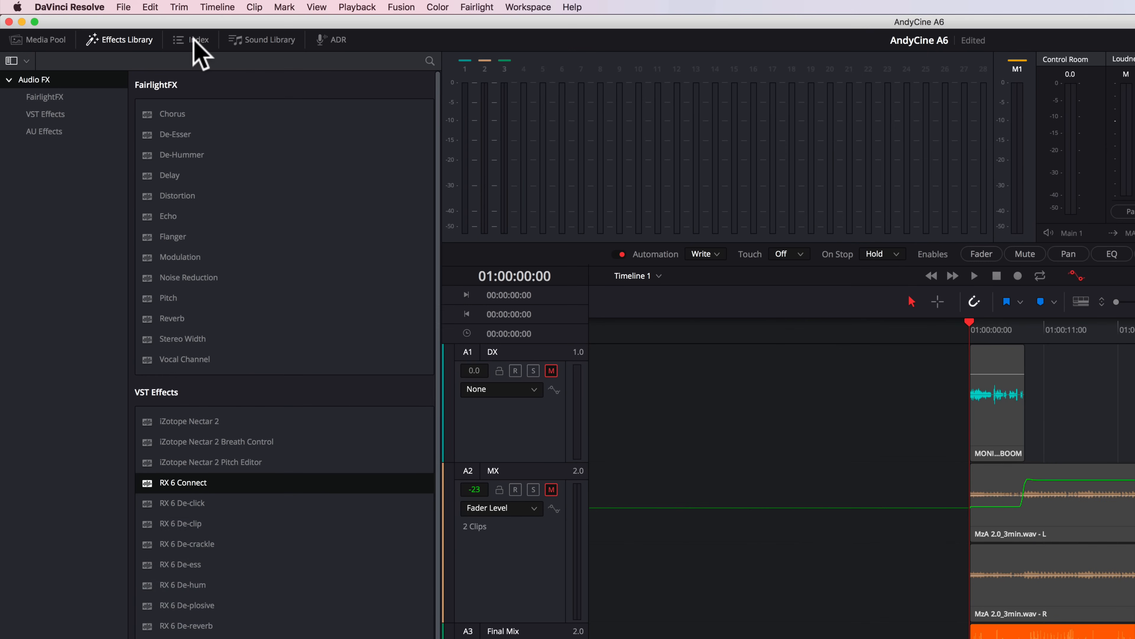
- Look through the track Index, the Sound Library and the ADR List, Record and Setup views, and hide ADR again
{"action": "left_click", "coordinate": [119, 25]}
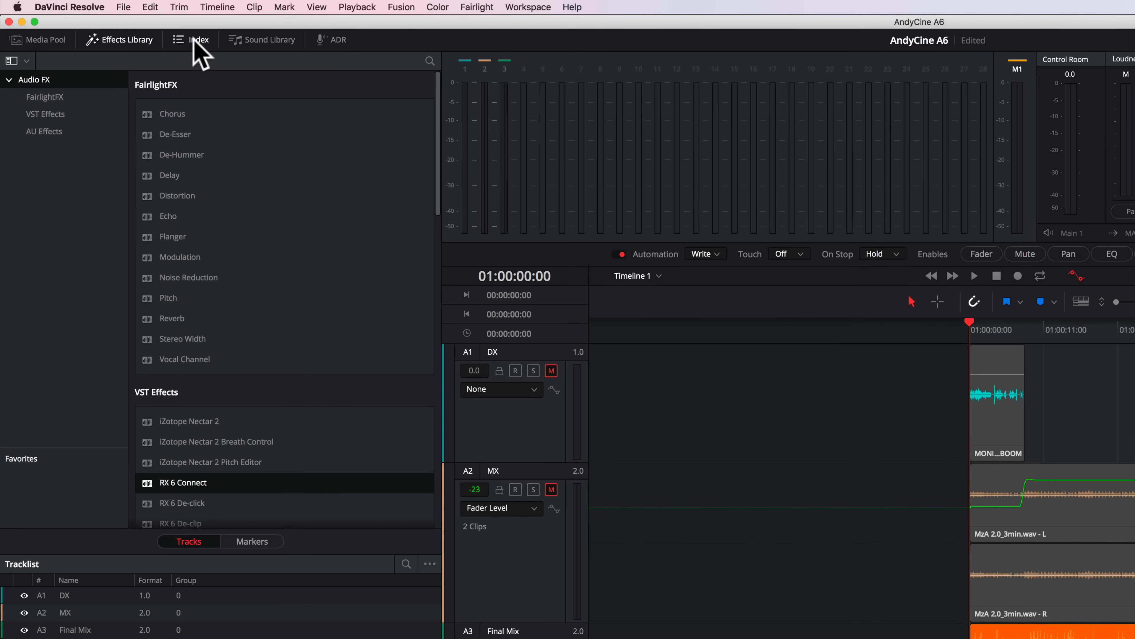
{"action": "left_click", "coordinate": [255, 41]}
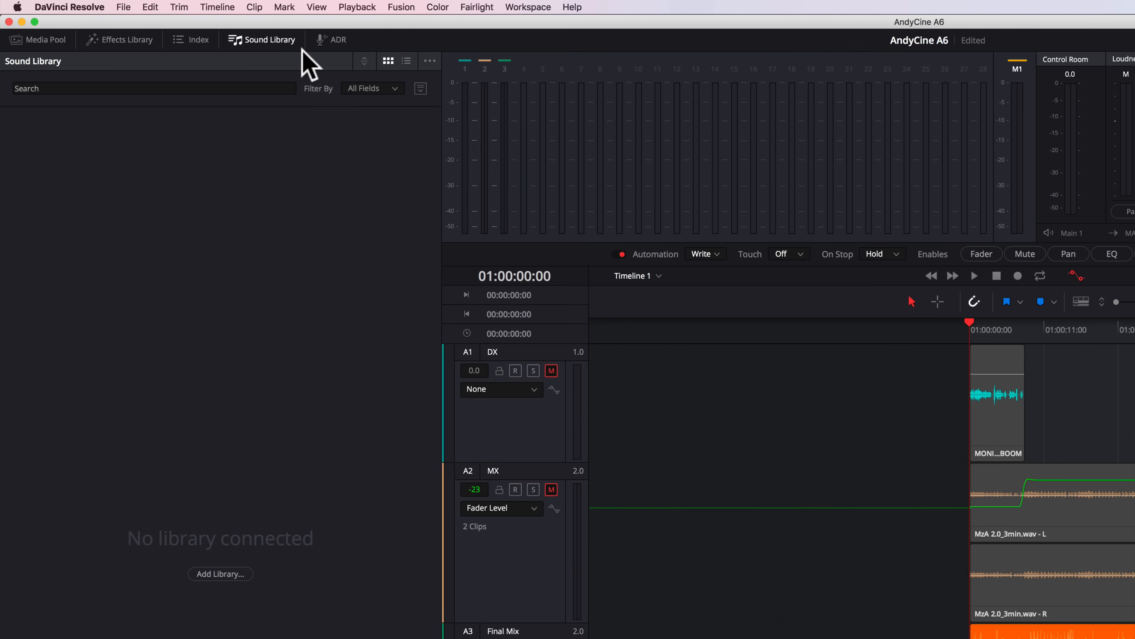
{"action": "left_click", "coordinate": [334, 38]}
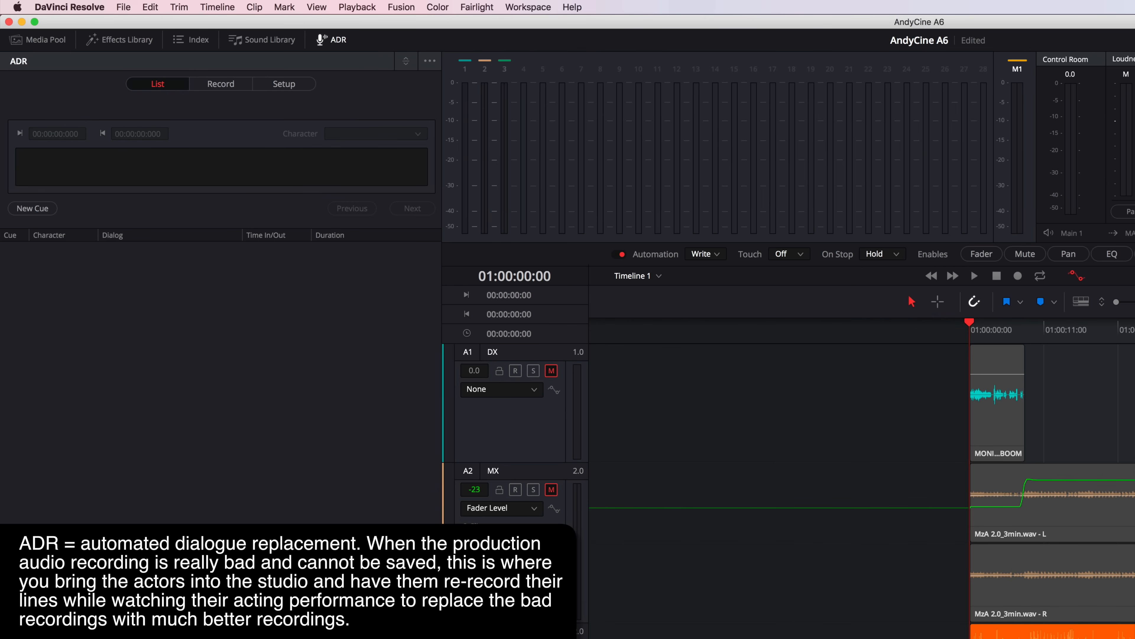
{"action": "left_click", "coordinate": [219, 85]}
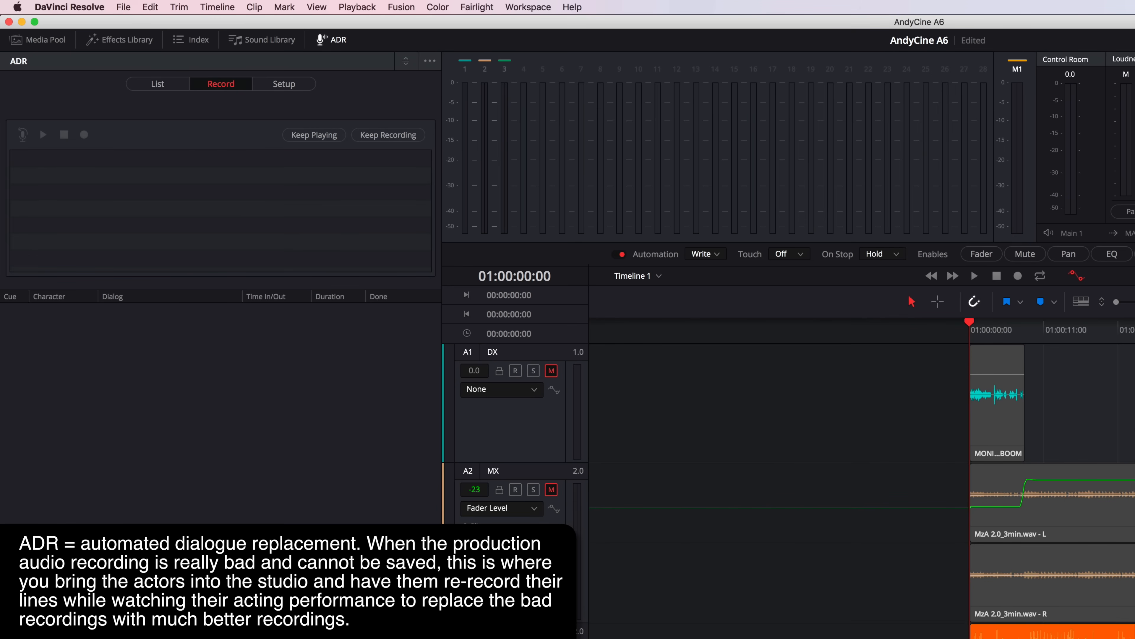
{"action": "left_click", "coordinate": [275, 87]}
{"action": "left_click", "coordinate": [168, 86]}
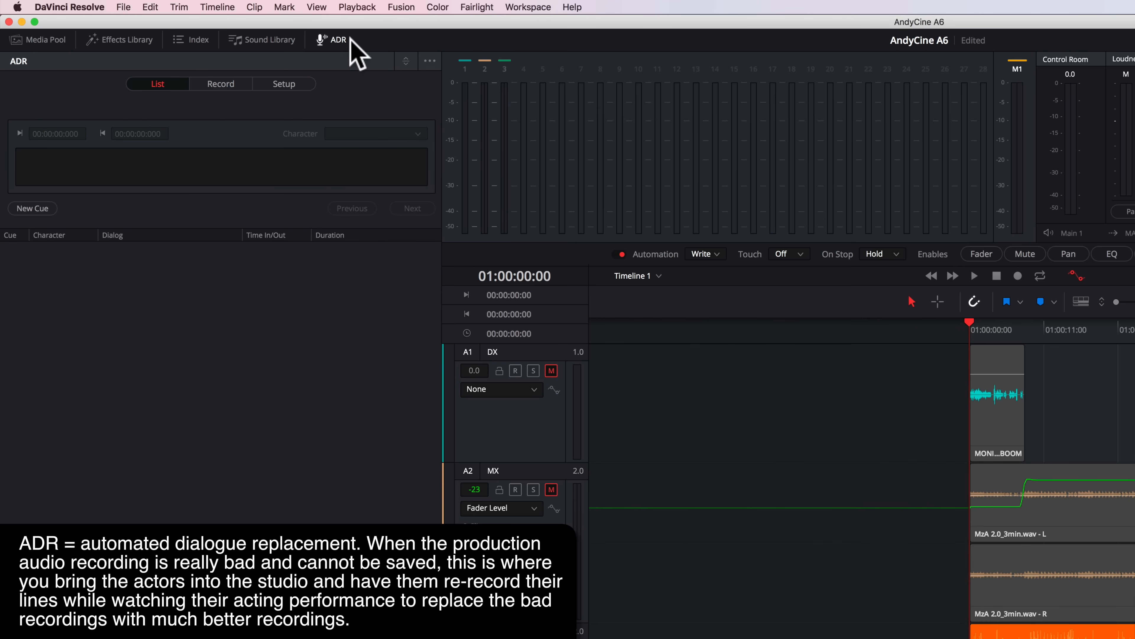
{"action": "left_click", "coordinate": [338, 39]}
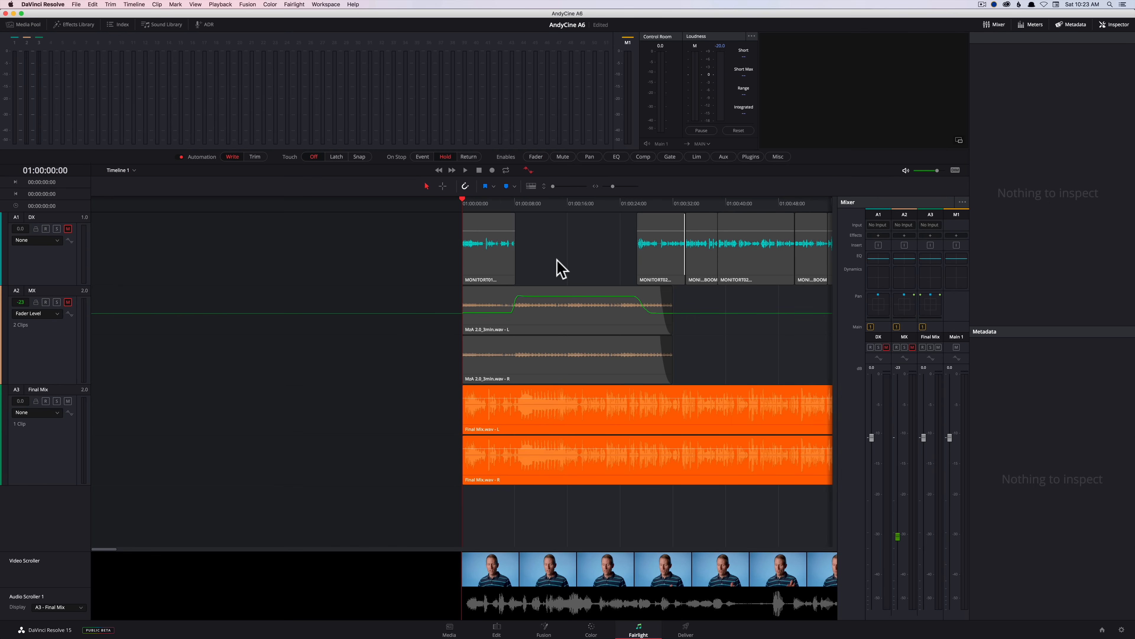
- Play the timeline from its start and scrub back to 01:00:05:03, watching how the video and audio scrollers follow
{"action": "left_click", "coordinate": [531, 186]}
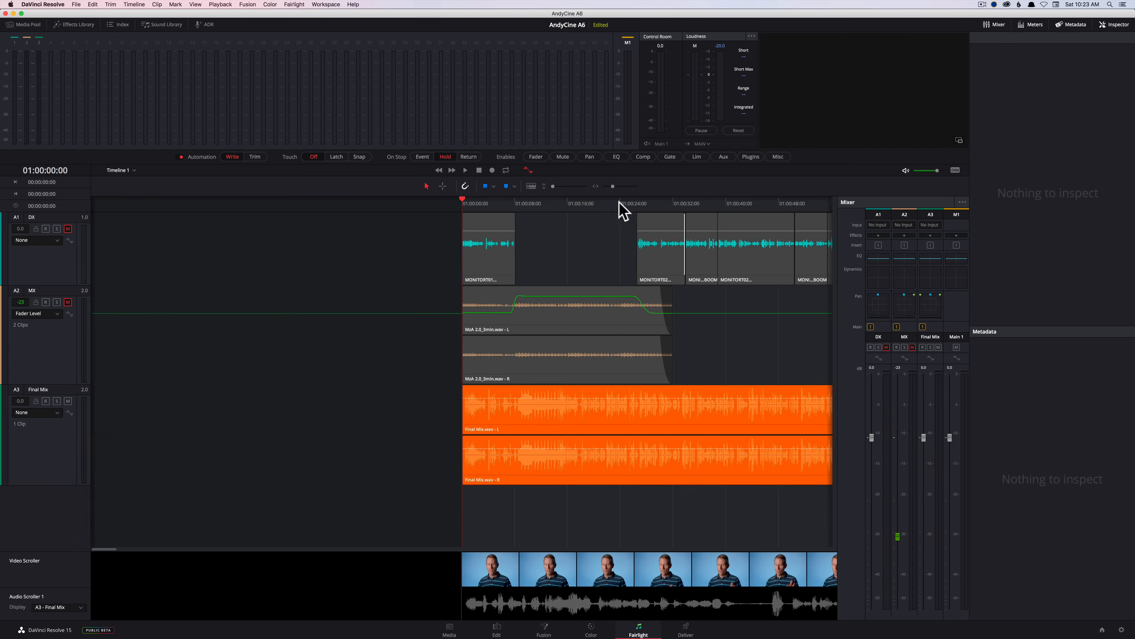
{"action": "key", "text": "space"}
{"action": "left_click_drag", "start_coordinate": [525, 202], "coordinate": [556, 196]}
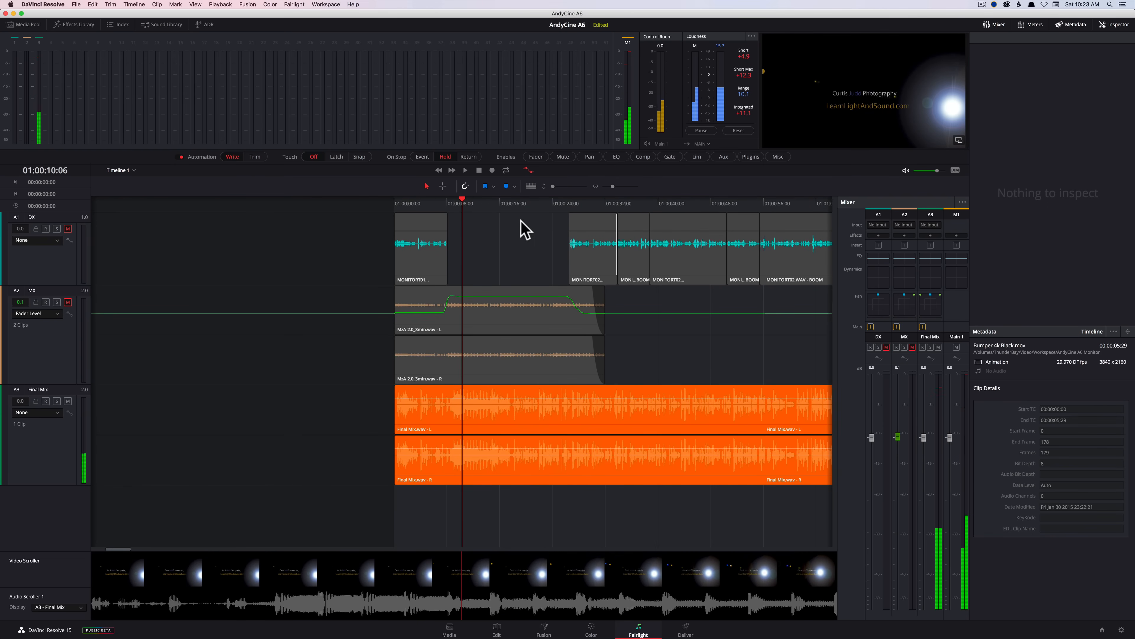
{"action": "left_click_drag", "start_coordinate": [518, 205], "coordinate": [539, 201]}
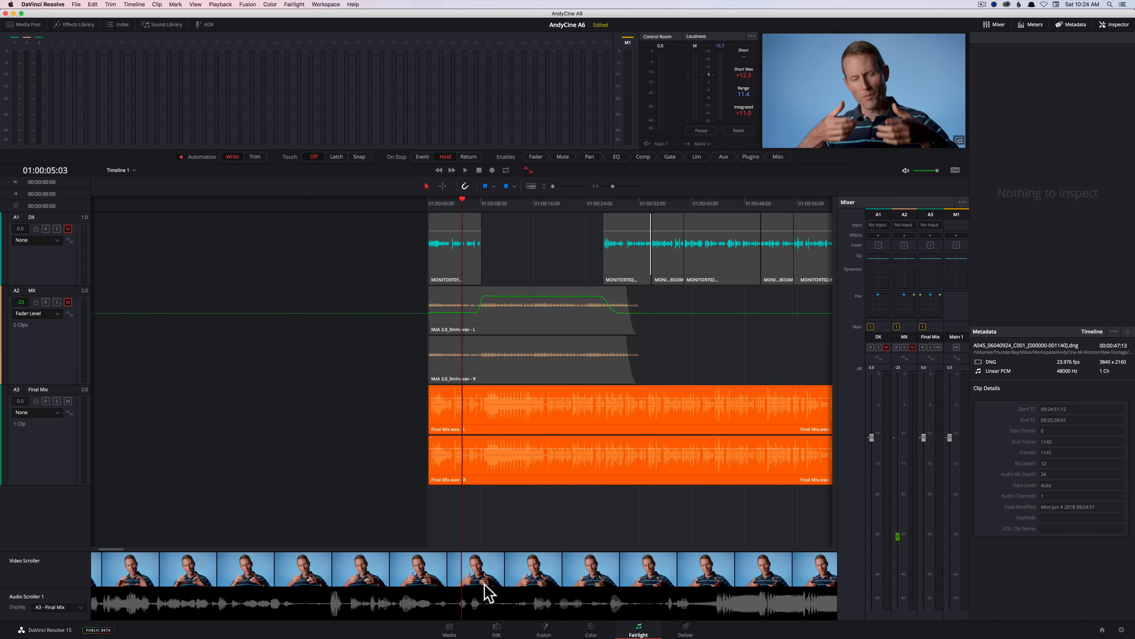
- Step back and forth frame by frame around 01:00:05:03, ending at 01:00:05:07, to check the scrollers against single frames
{"action": "key", "text": "space"}
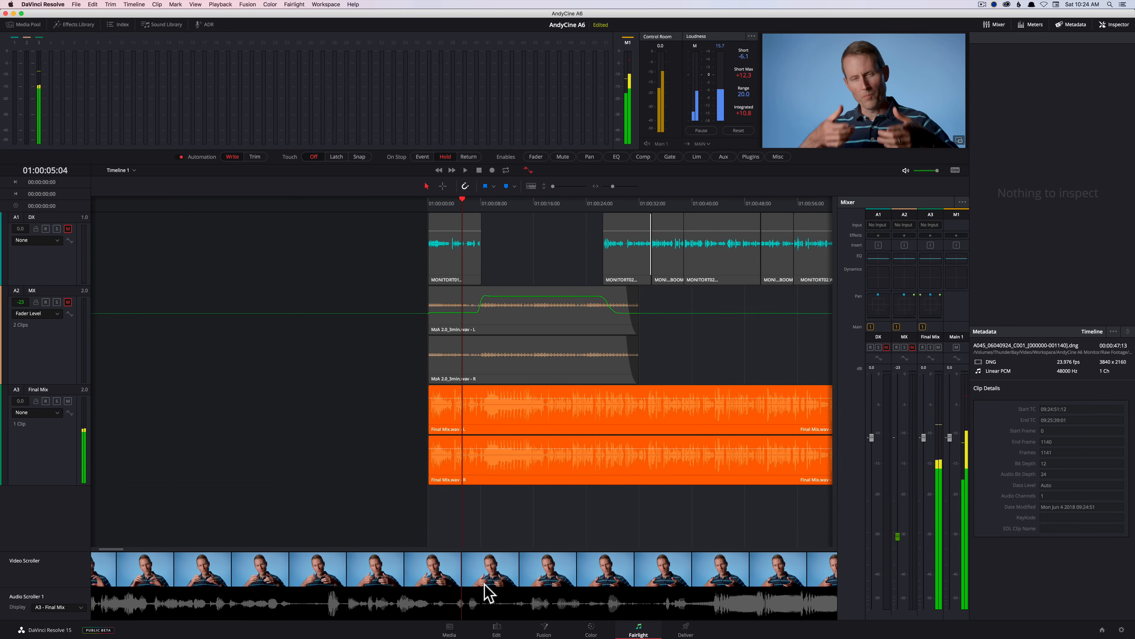
{"action": "key", "text": "Left"}
{"action": "key", "text": "Right"}
{"action": "key", "text": "Left"}
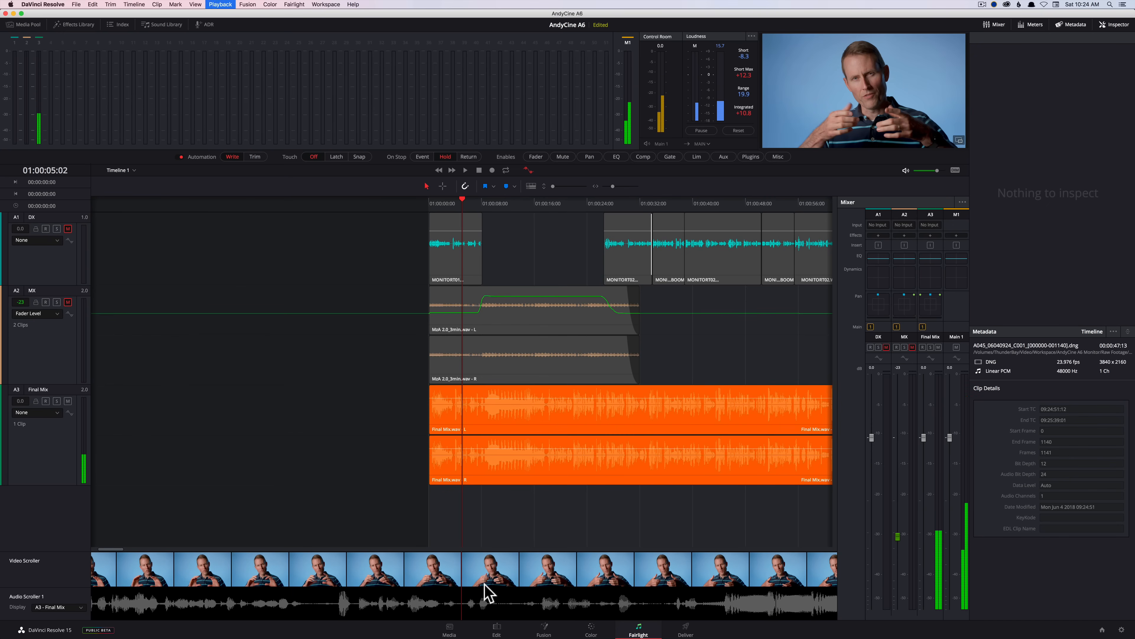
{"action": "key", "text": "Right"}
{"action": "key", "text": "Right"}
{"action": "key", "text": "Right"}
{"action": "key", "text": "Right"}
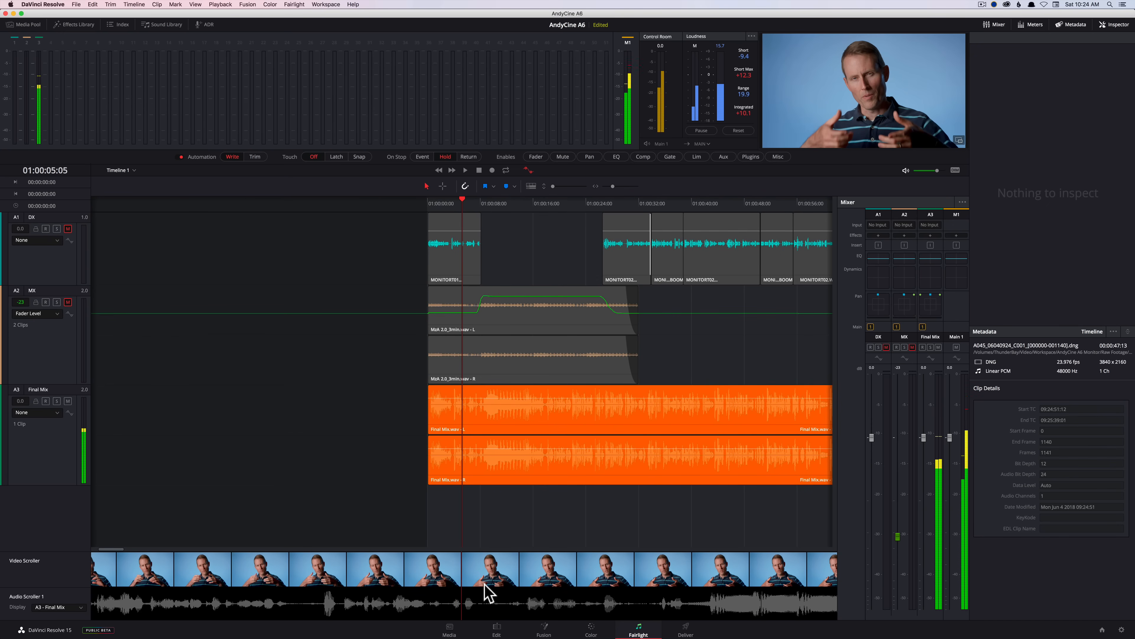
{"action": "key", "text": "Right"}
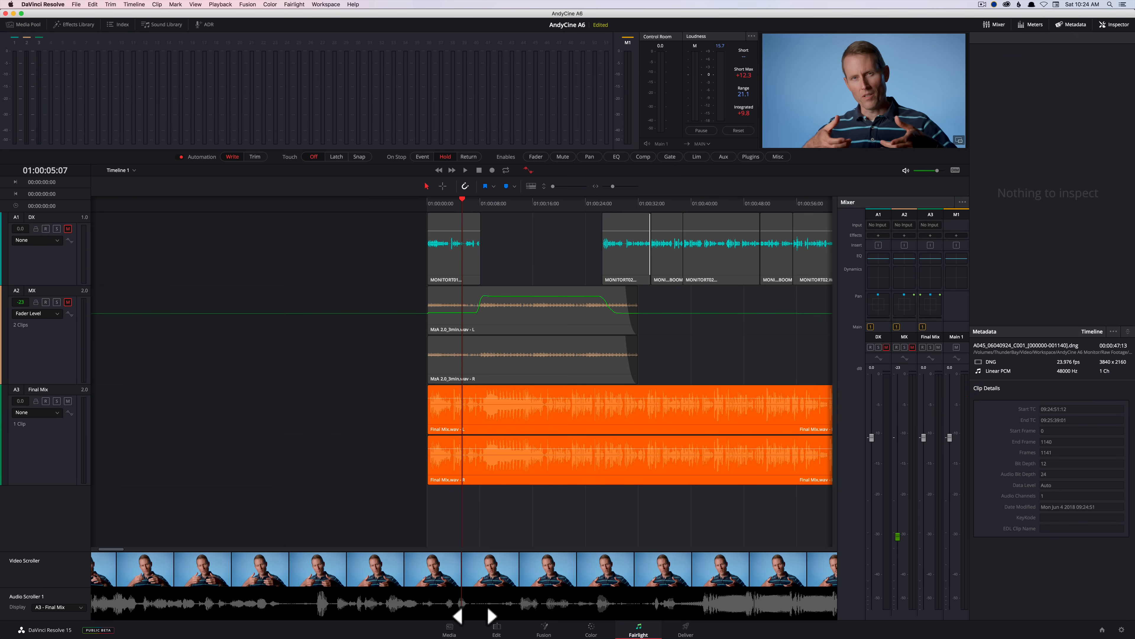
- Toggle the video scroller and both audio scrollers in the timeline view options, leaving all three hidden
{"action": "left_click", "coordinate": [531, 186]}
{"action": "left_click", "coordinate": [505, 240]}
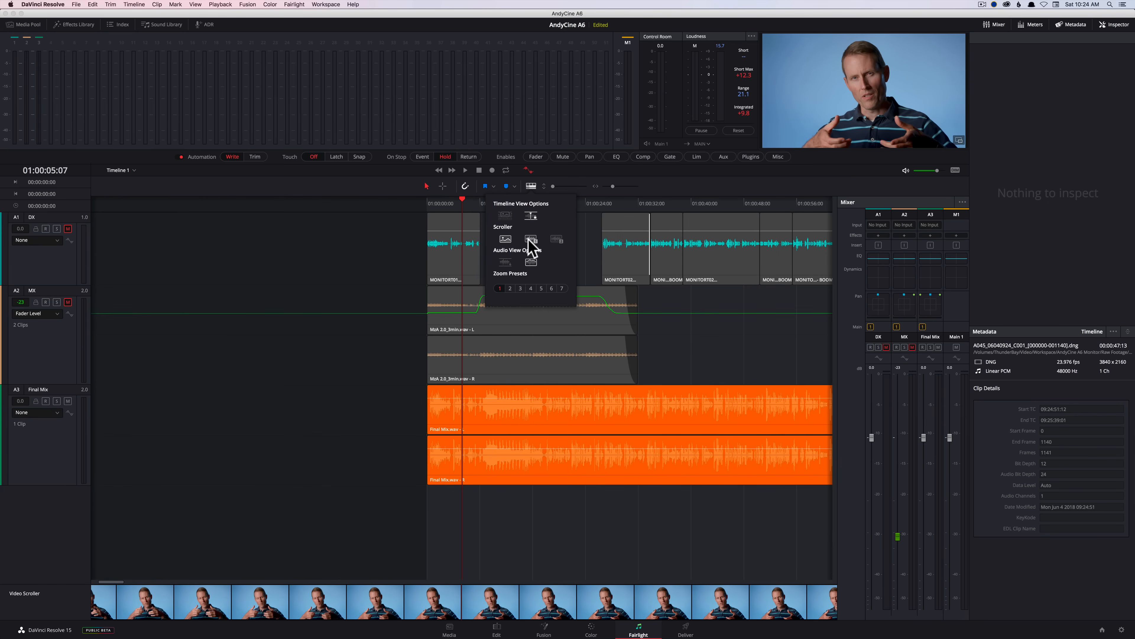
{"action": "left_click", "coordinate": [556, 239]}
{"action": "left_click", "coordinate": [557, 240]}
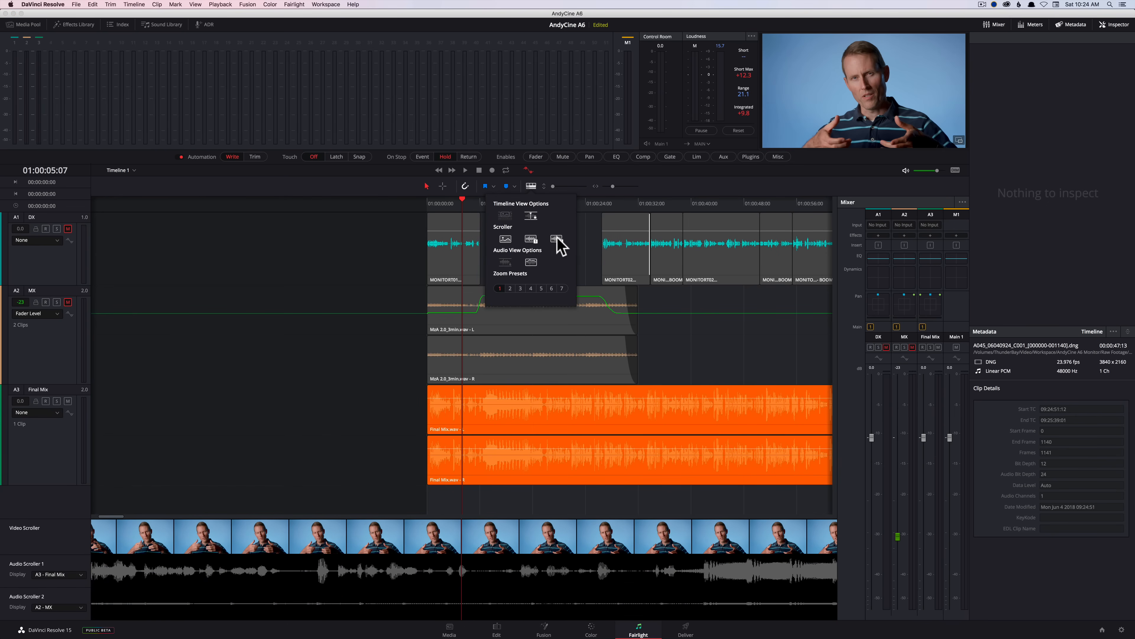
{"action": "left_click", "coordinate": [557, 239]}
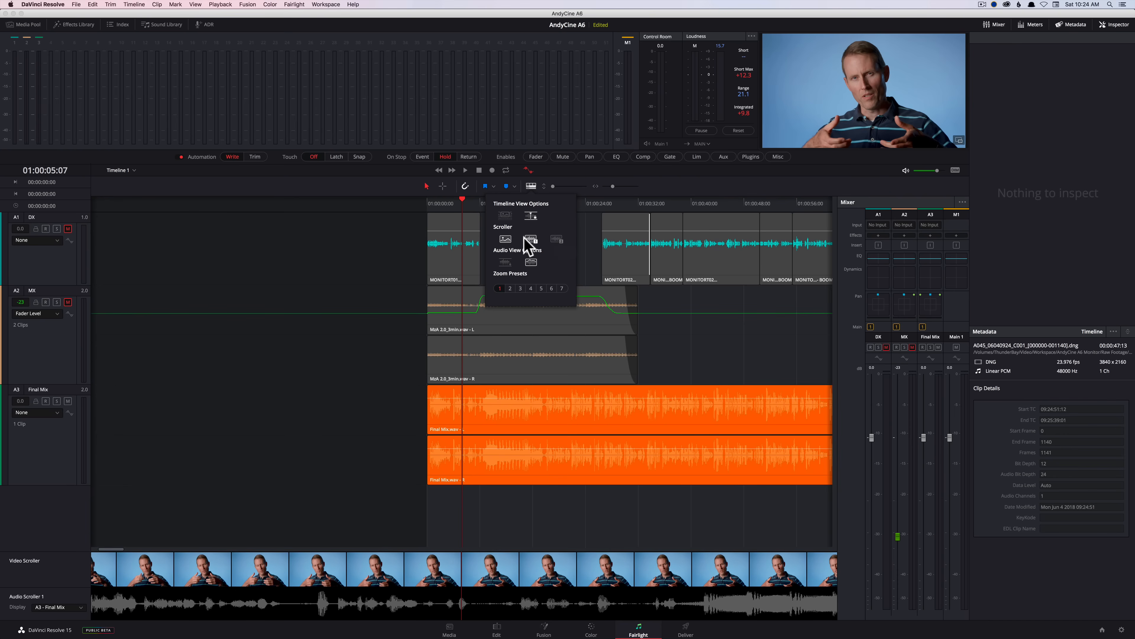
{"action": "left_click", "coordinate": [531, 239]}
{"action": "left_click", "coordinate": [506, 239]}
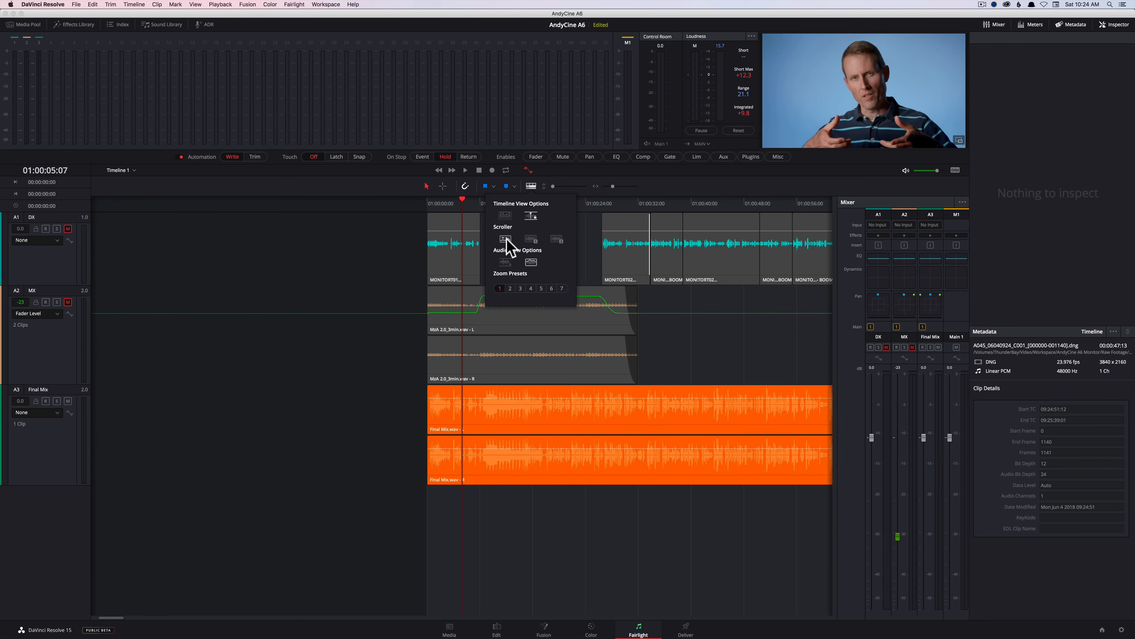
- Switch off the fixed playhead, scrub the playhead to 01:00:05:14, and restore the fixed playhead
{"action": "left_click", "coordinate": [529, 215]}
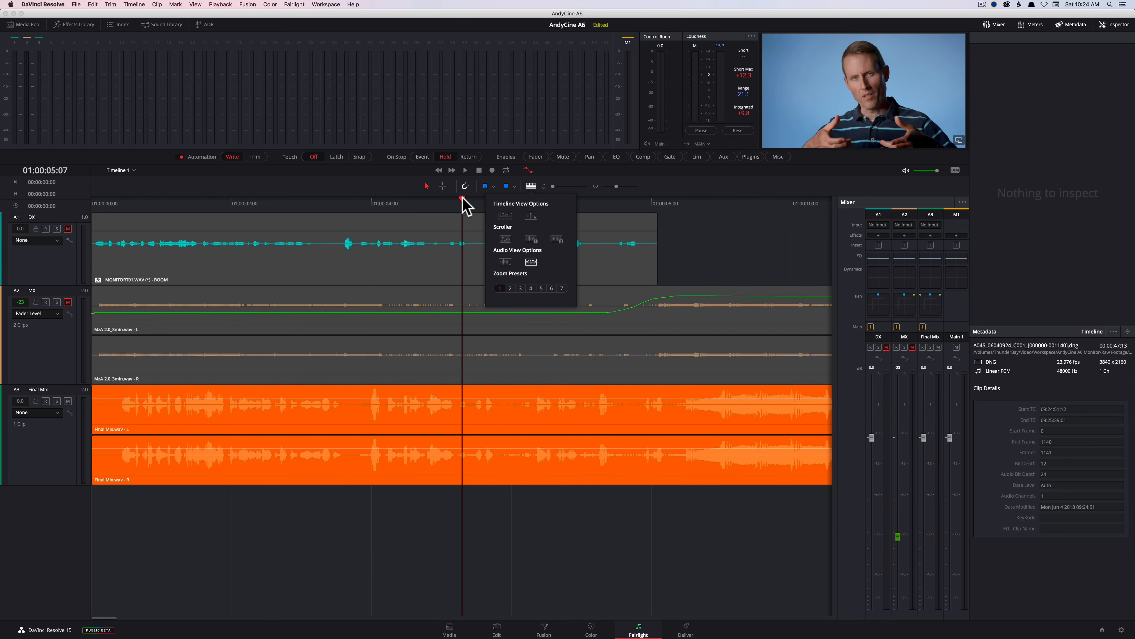
{"action": "left_click_drag", "start_coordinate": [463, 198], "coordinate": [485, 198]}
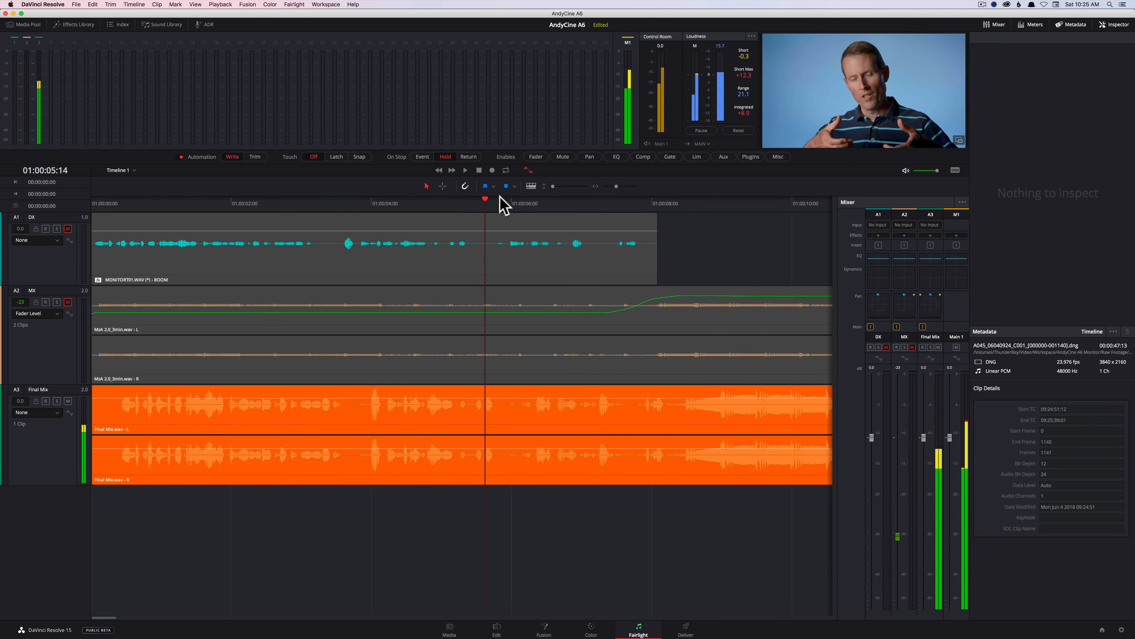
{"action": "left_click", "coordinate": [531, 186]}
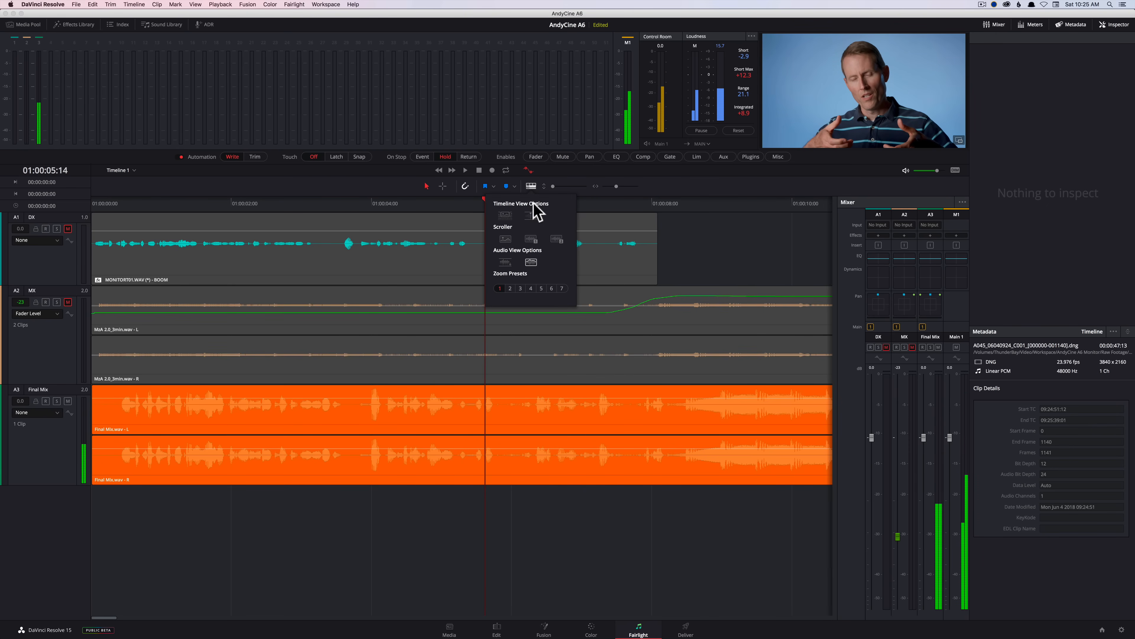
{"action": "left_click", "coordinate": [456, 207]}
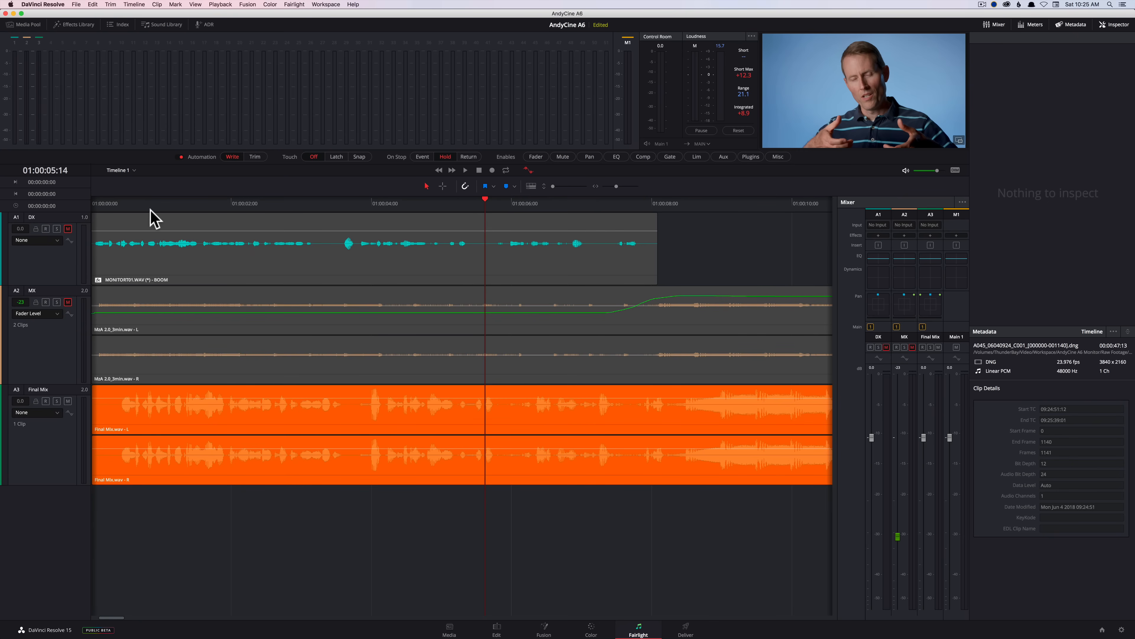
- Zoom the timeline out horizontally and play it in sections from the start, pausing at 01:00:27:00
{"action": "left_click_drag", "start_coordinate": [616, 186], "coordinate": [616, 185]}
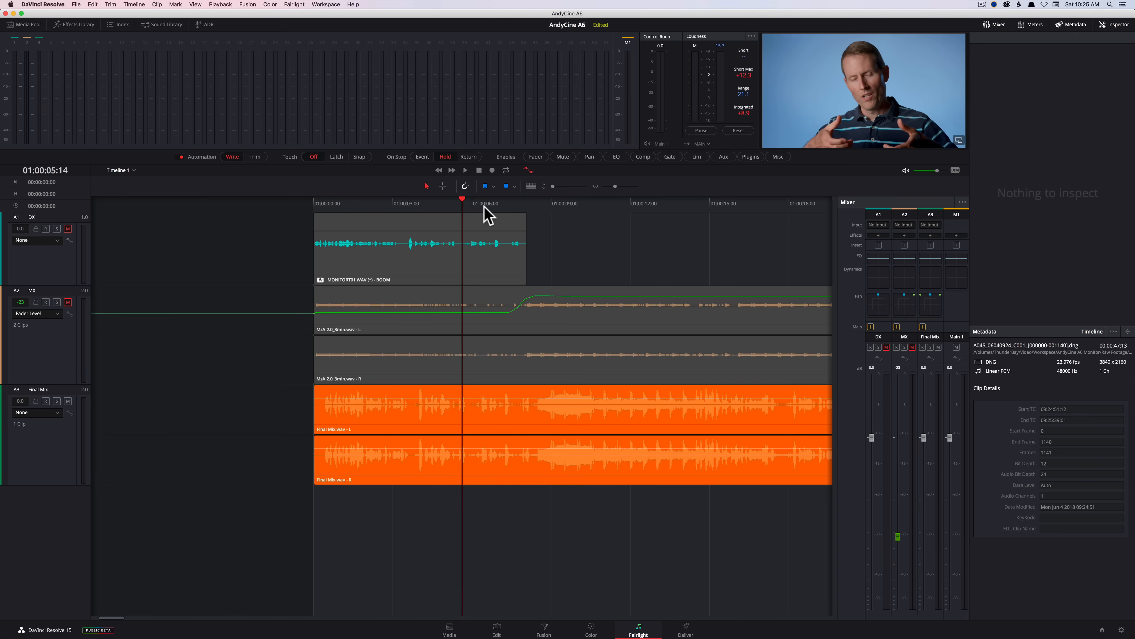
{"action": "key", "text": "Home"}
{"action": "key", "text": "space"}
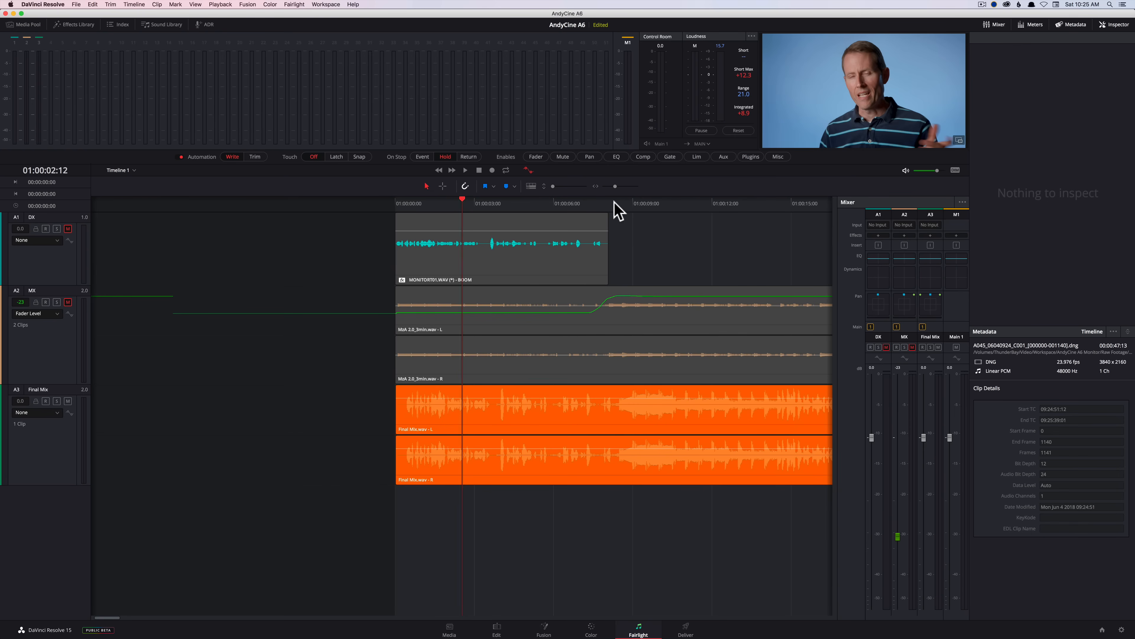
{"action": "key", "text": "space"}
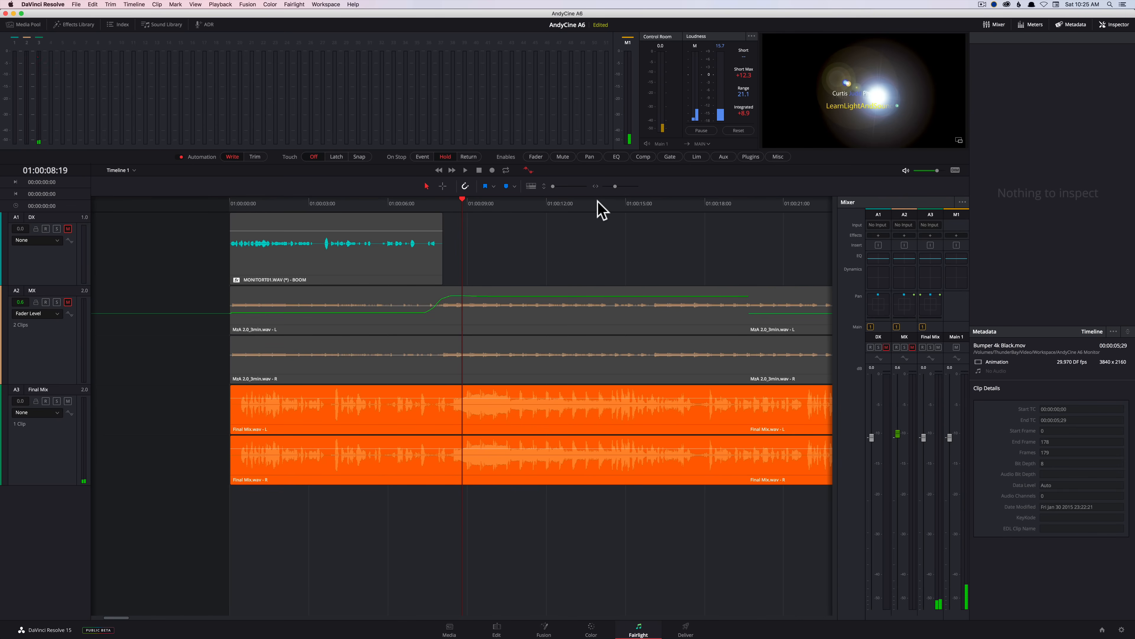
{"action": "key", "text": "space"}
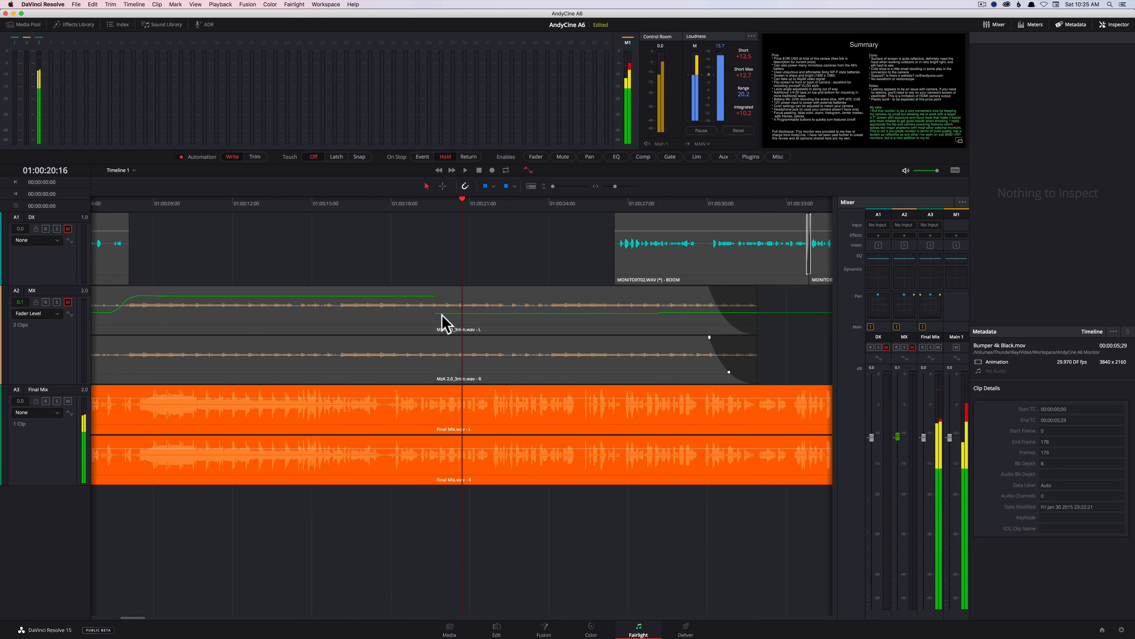
{"action": "key", "text": "space"}
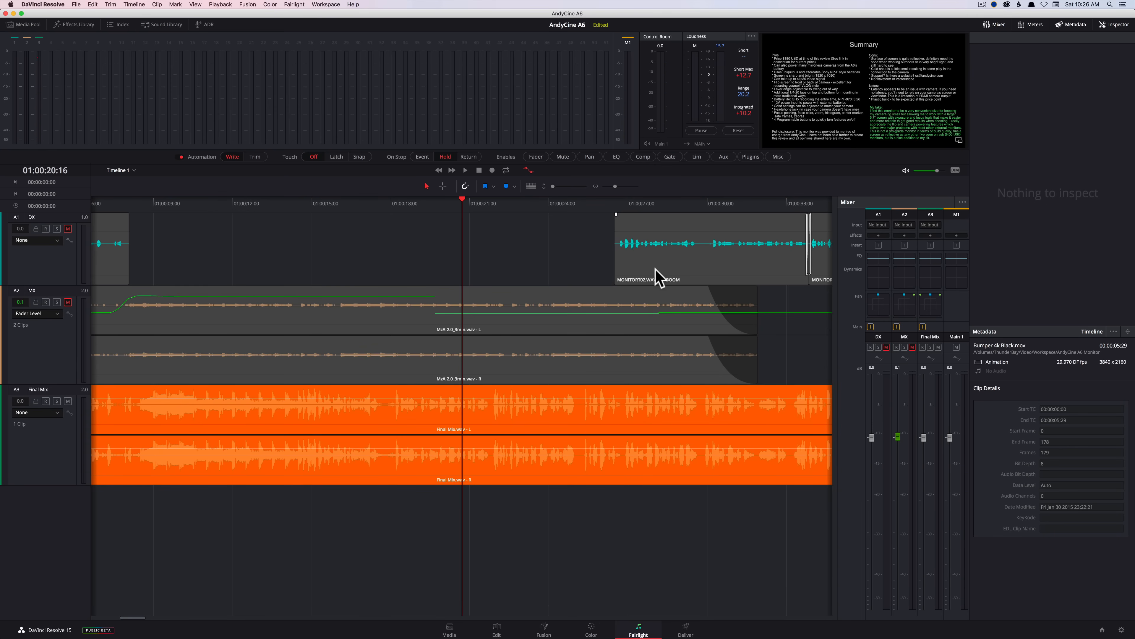
{"action": "key", "text": "space"}
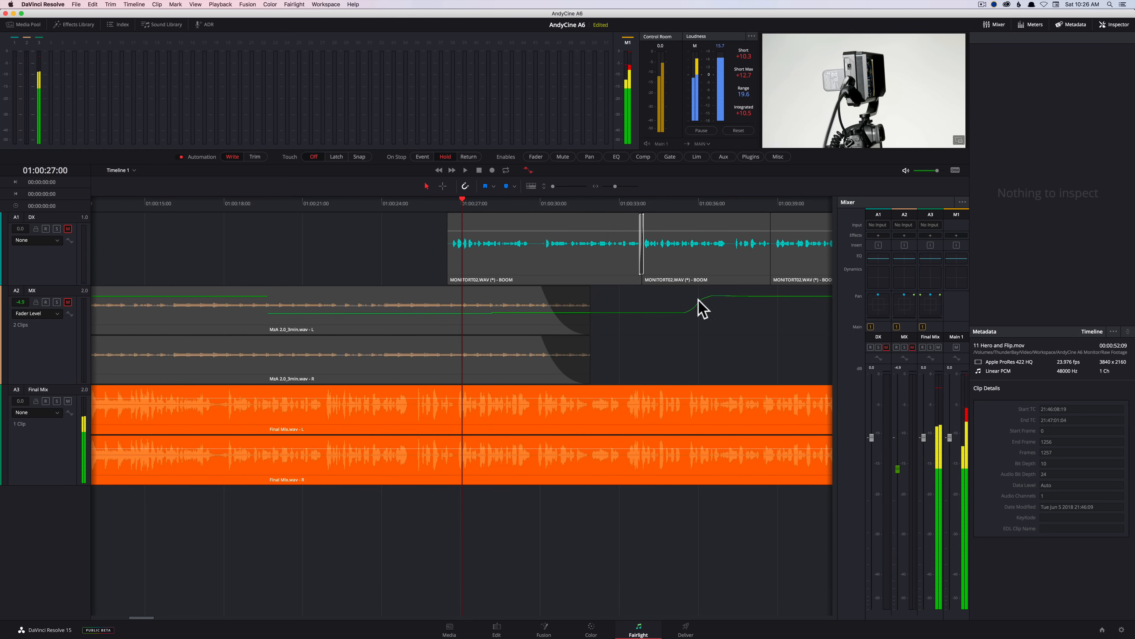
{"action": "key", "text": "space"}
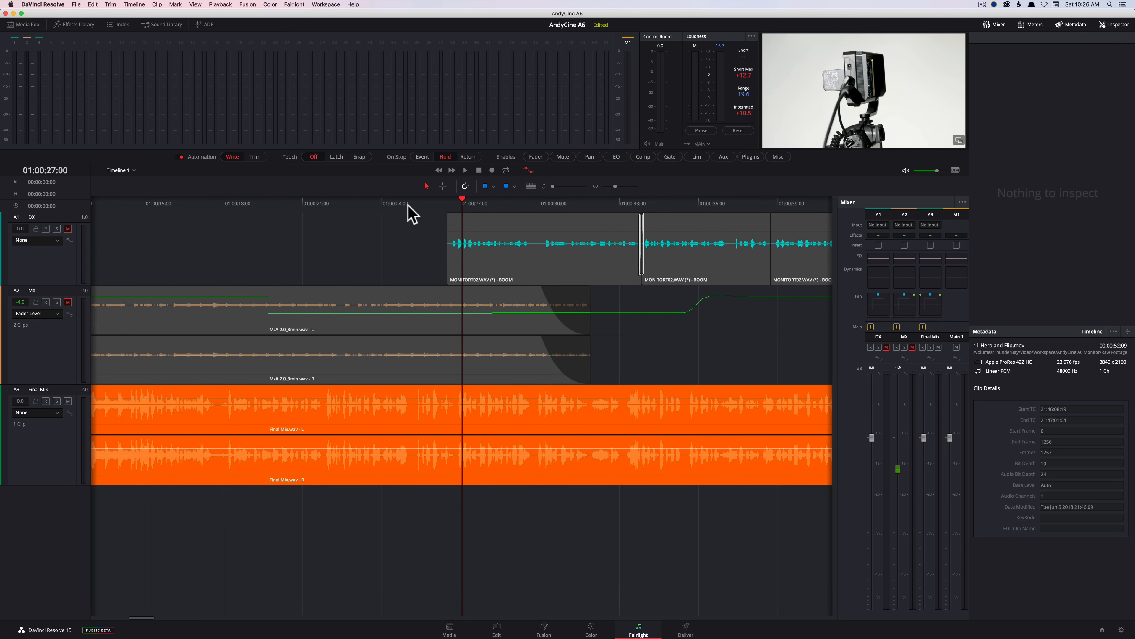
- Rewind, play and scrub back and forth between the first dialogue clip and the MONITORT02 clips, returning to 01:00:06:01
{"action": "key", "text": "j"}
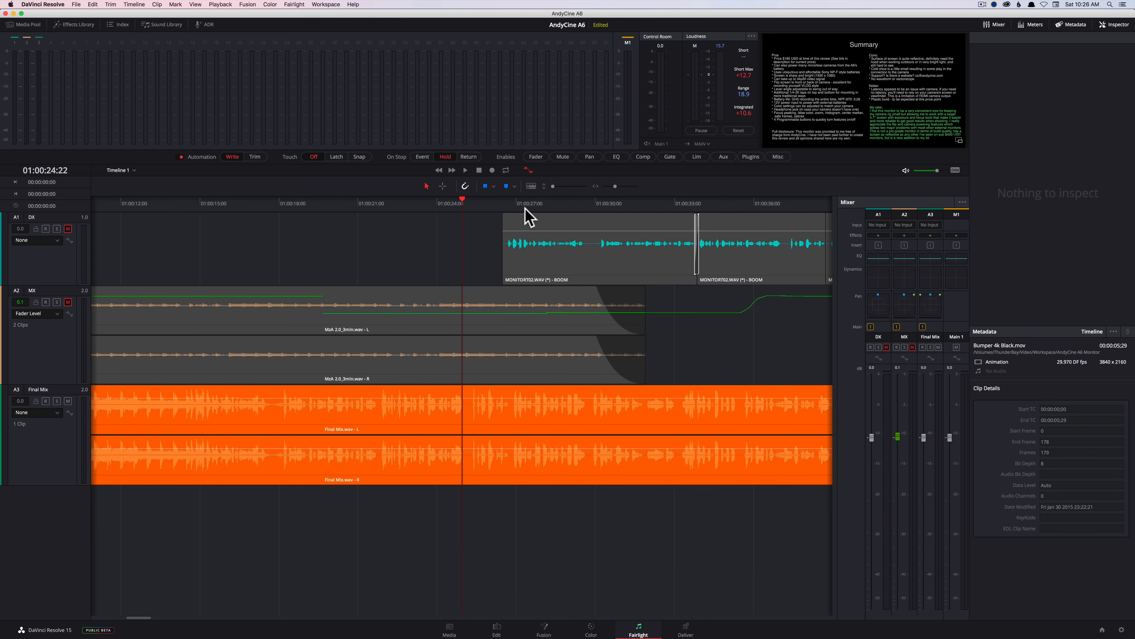
{"action": "key", "text": "space"}
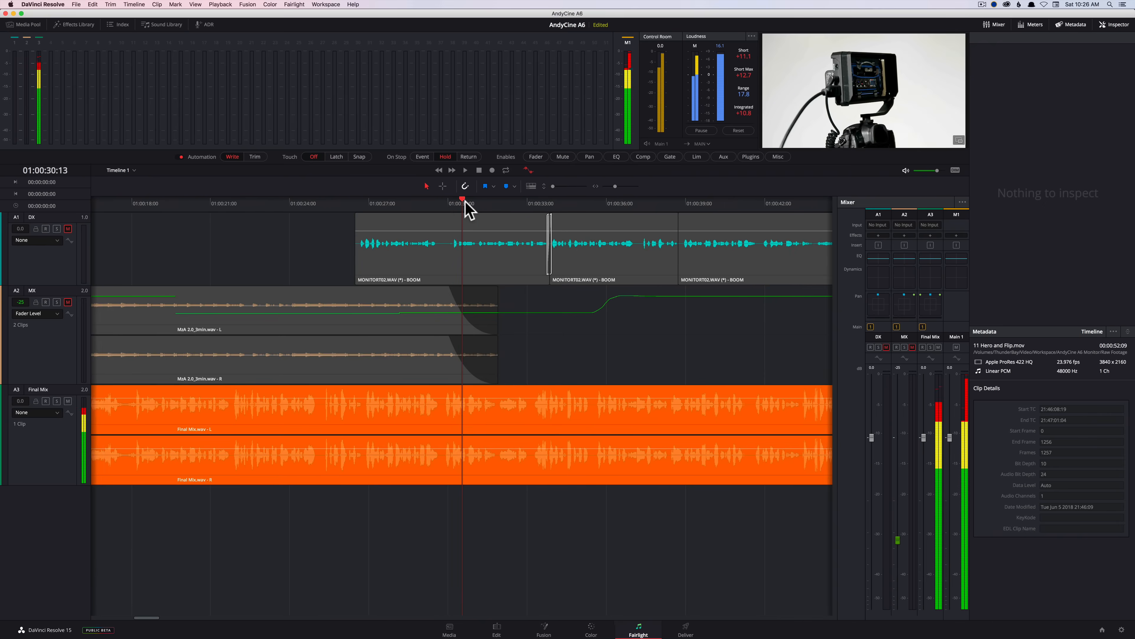
{"action": "left_click_drag", "start_coordinate": [464, 198], "coordinate": [755, 215]}
{"action": "left_click_drag", "start_coordinate": [387, 210], "coordinate": [697, 211]}
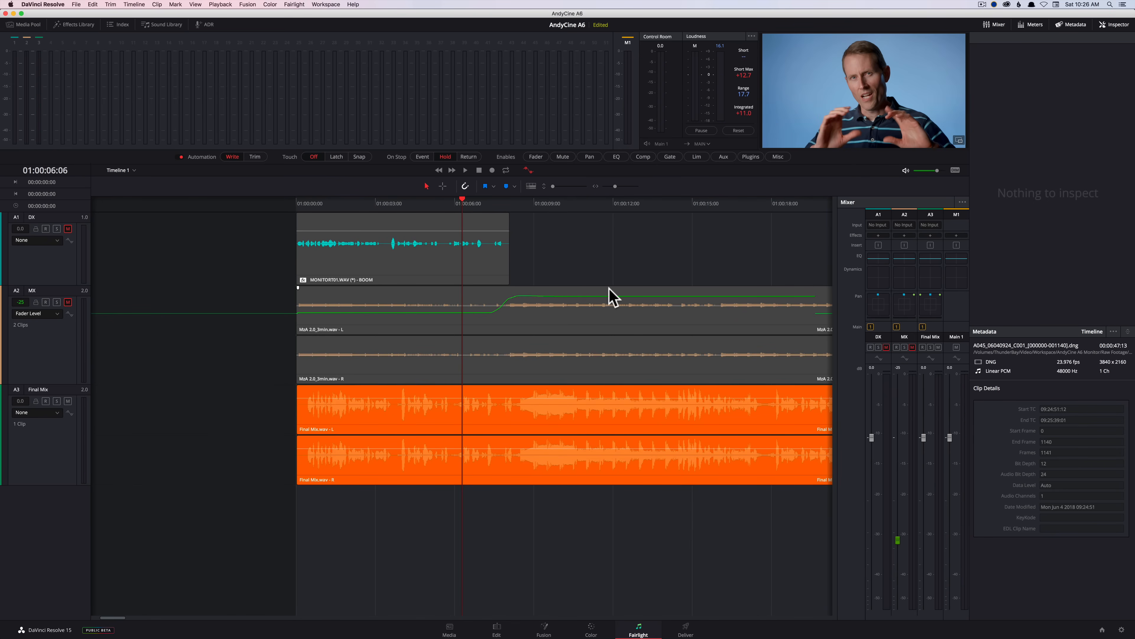
{"action": "left_click_drag", "start_coordinate": [648, 203], "coordinate": [242, 199]}
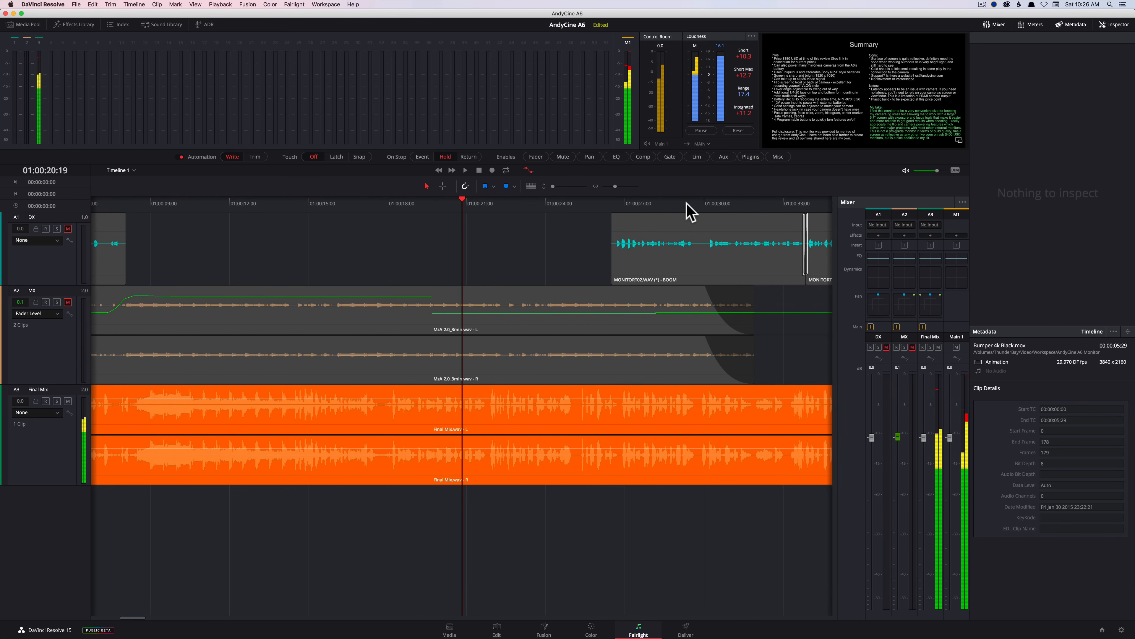
{"action": "left_click_drag", "start_coordinate": [690, 210], "coordinate": [581, 214]}
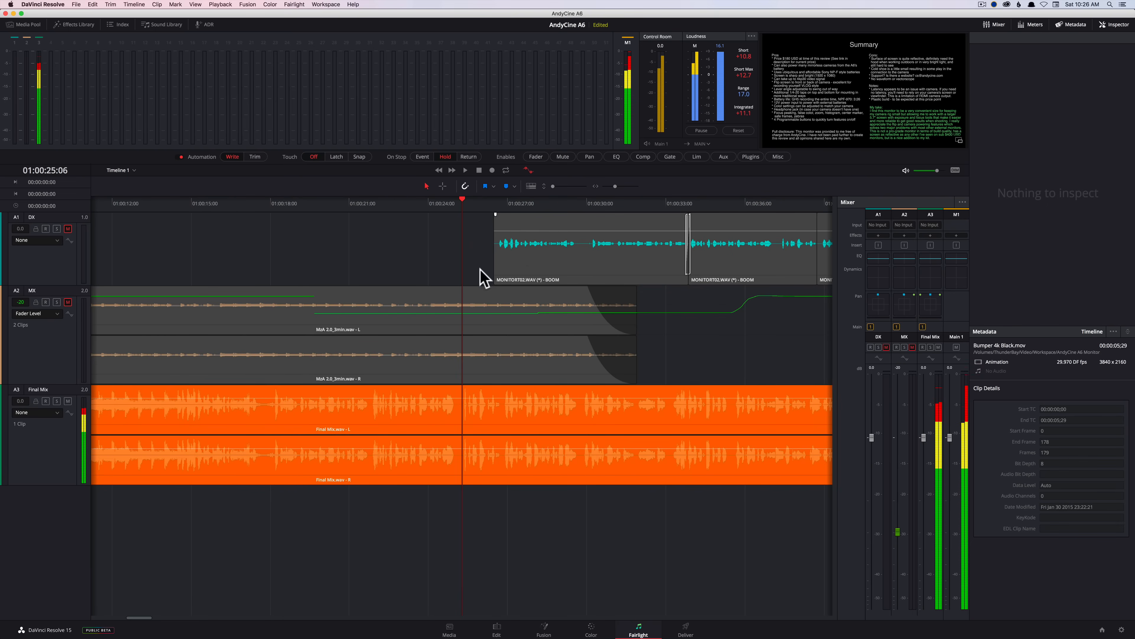
{"action": "left_click_drag", "start_coordinate": [489, 213], "coordinate": [724, 214]}
{"action": "left_click_drag", "start_coordinate": [509, 211], "coordinate": [757, 208]}
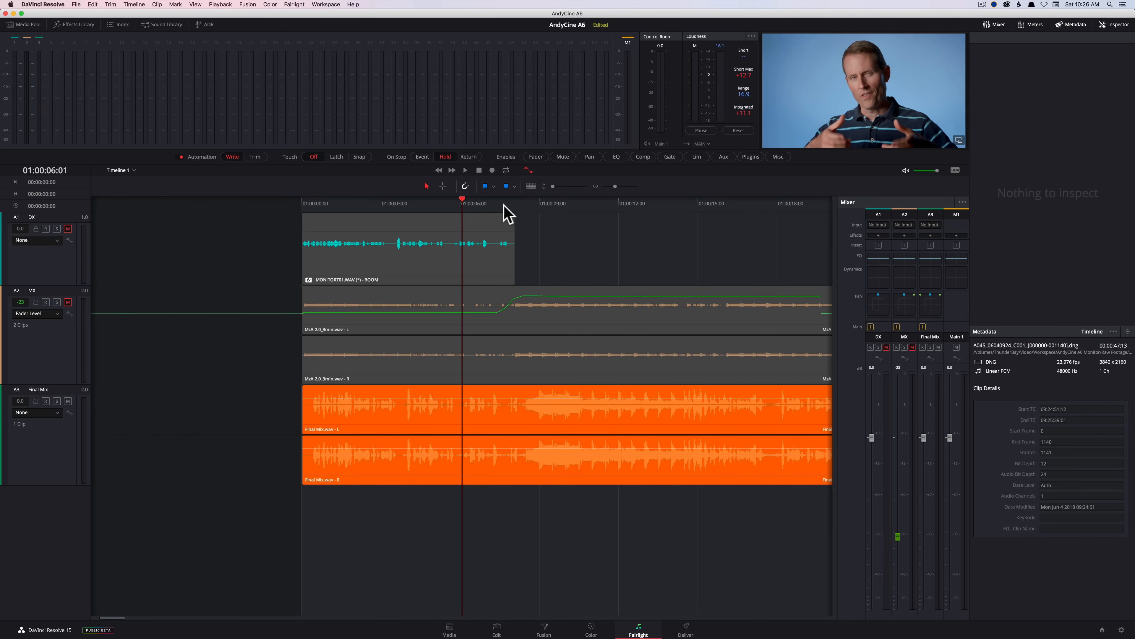
- Play the first dialogue clip in reverse and scrub back to 01:00:02:12
{"action": "key", "text": "j"}
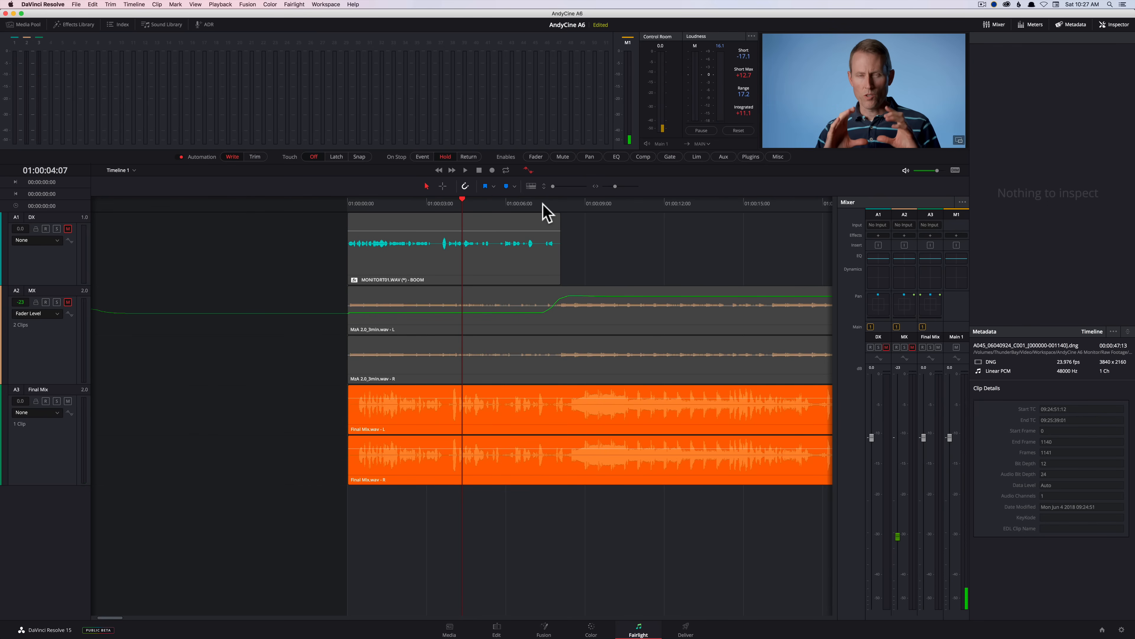
{"action": "key", "text": "j"}
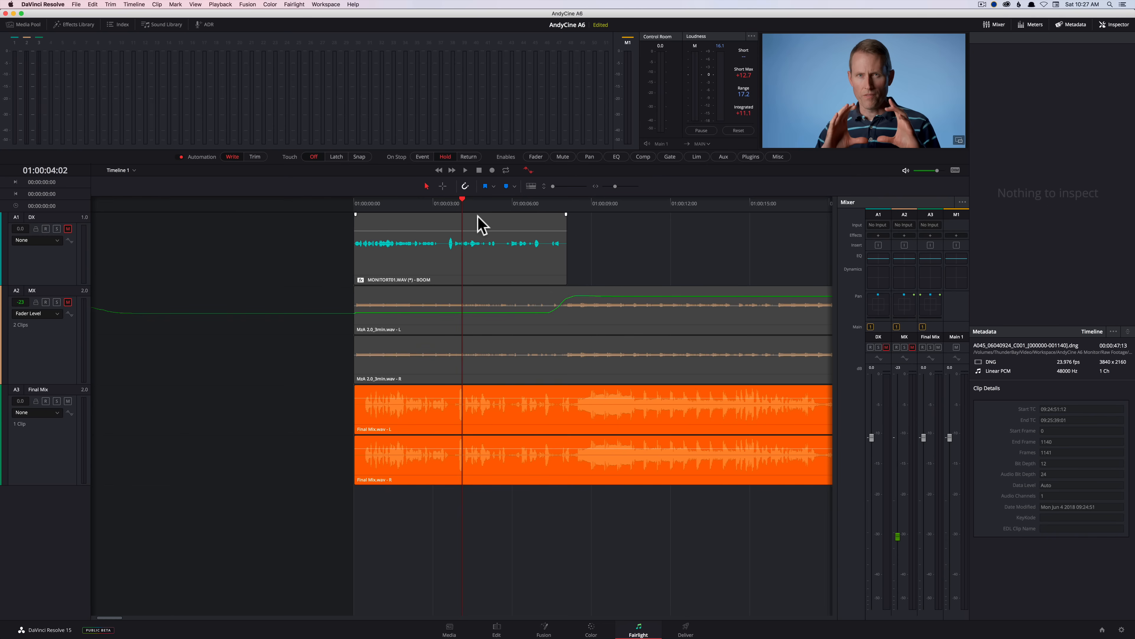
{"action": "left_click_drag", "start_coordinate": [494, 201], "coordinate": [531, 202]}
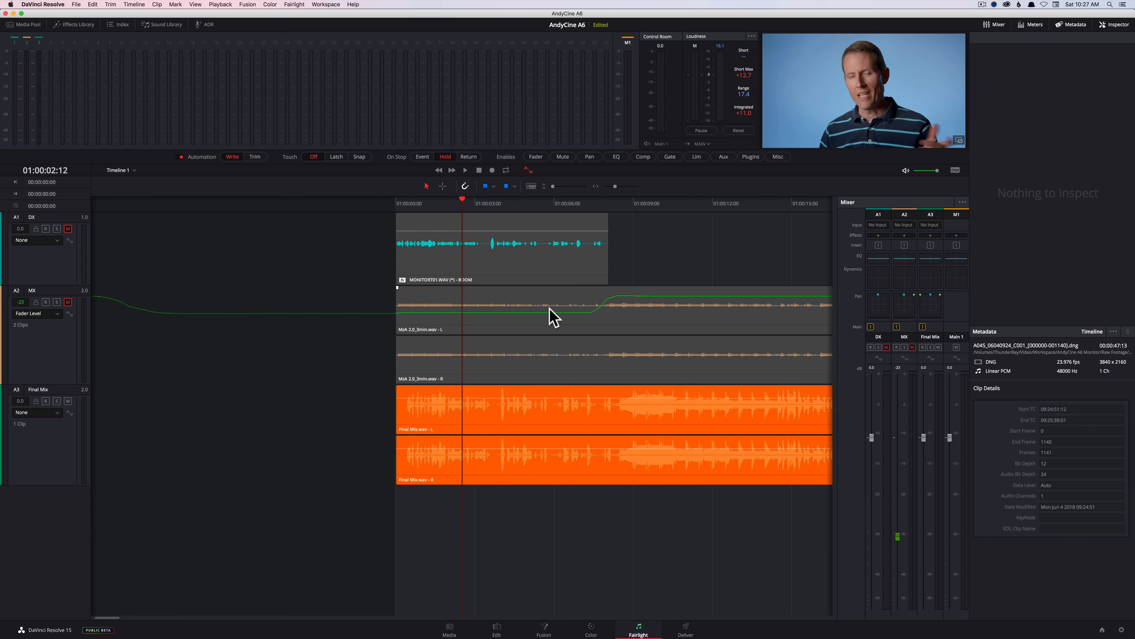
- Enable the Clip Equalizer on the MzA 2.0_3min music clip, with Band 2 at about 458 Hz and Band 3 at about 1.06 kHz, -11.4 dB
{"action": "left_click", "coordinate": [514, 333]}
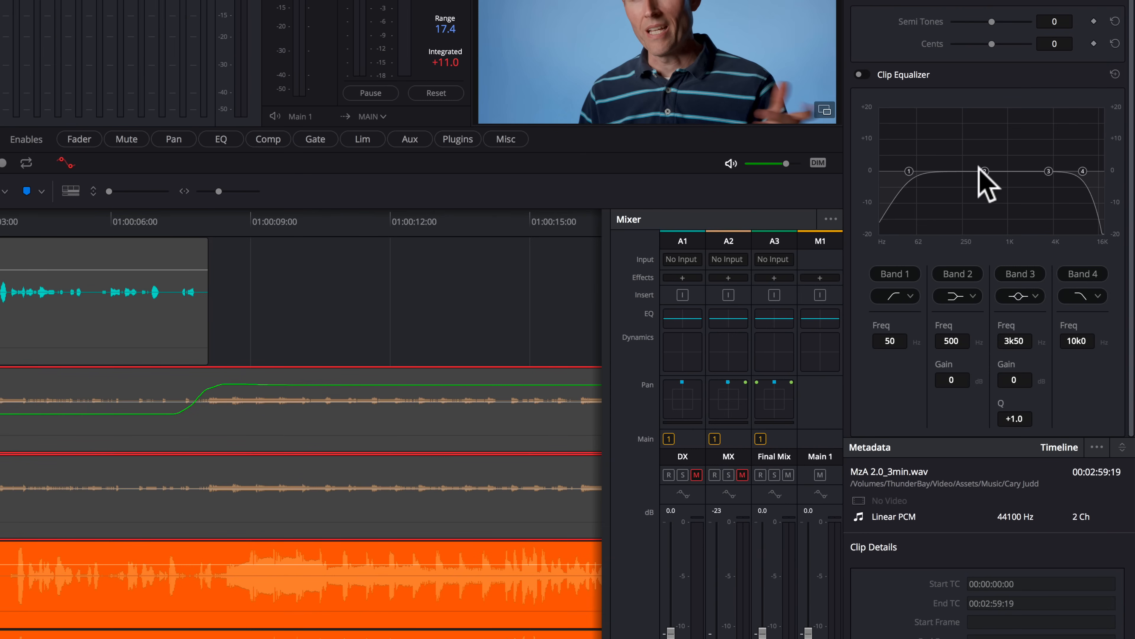
{"action": "left_click", "coordinate": [858, 74]}
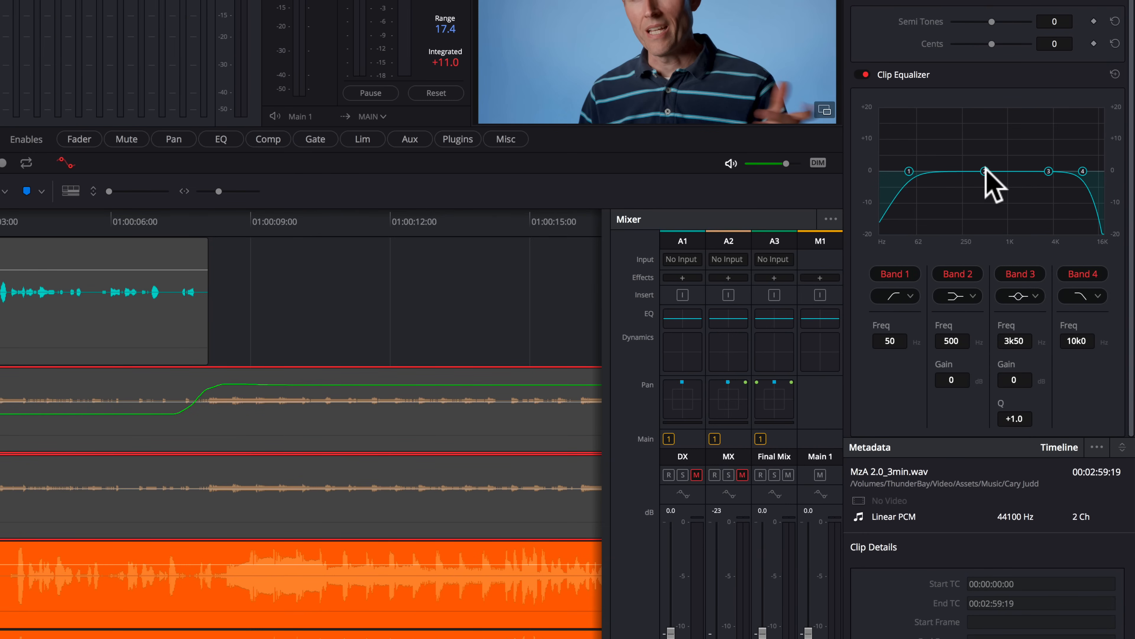
{"action": "left_click_drag", "start_coordinate": [985, 171], "coordinate": [1014, 207]}
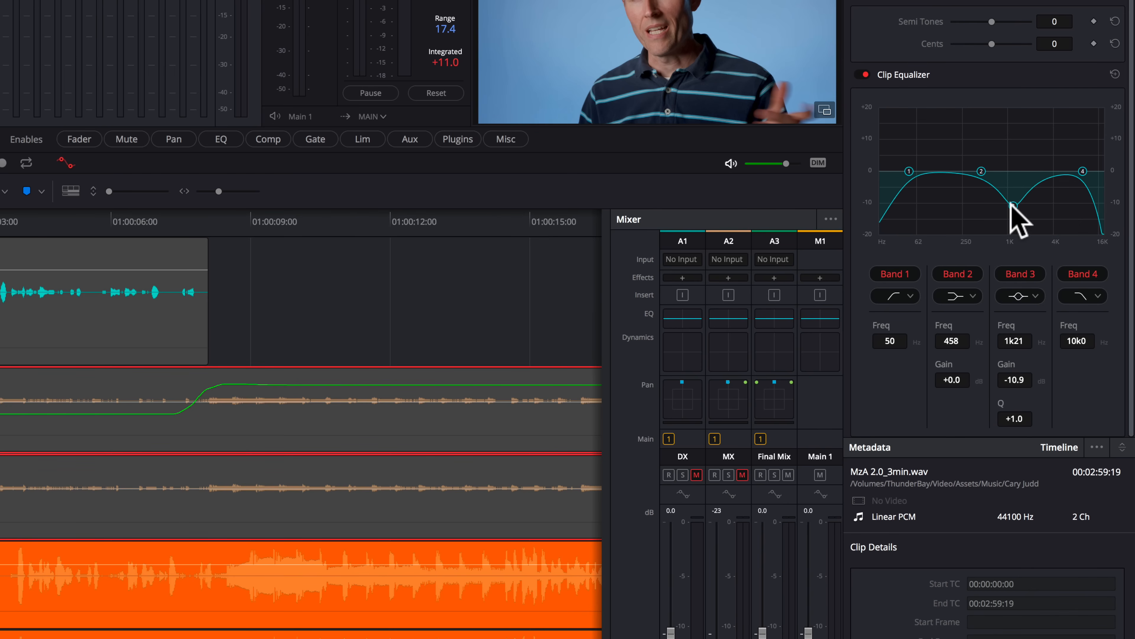
{"action": "left_click_drag", "start_coordinate": [1013, 205], "coordinate": [1009, 204]}
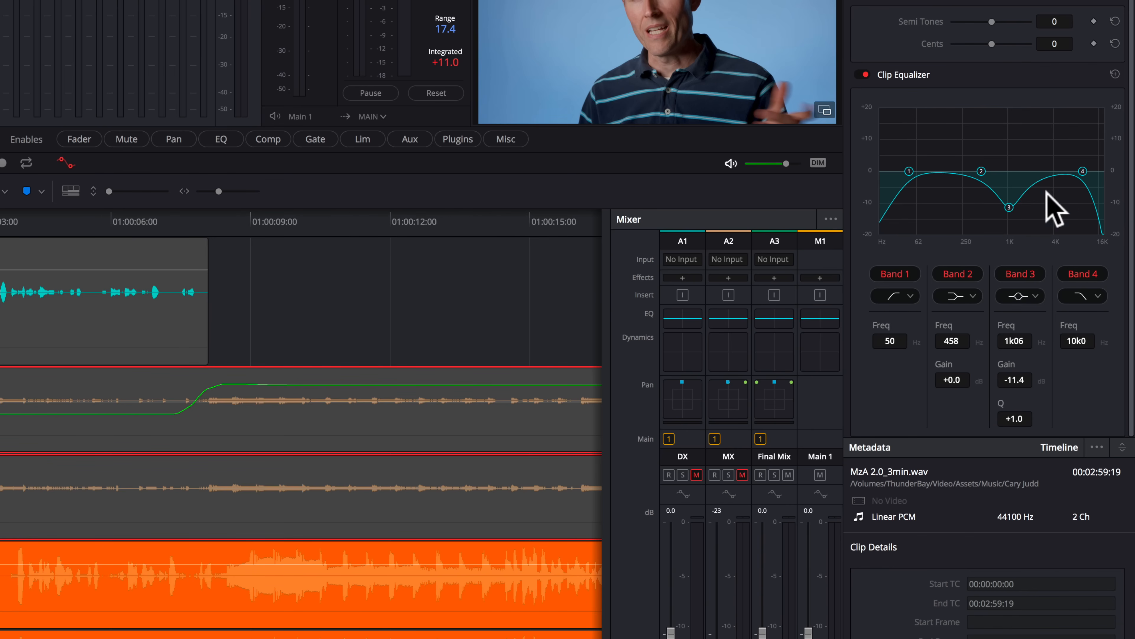
- Disable the Clip Equalizer on the MzA 2.0_3min music clip and show the Effects Library
{"action": "left_click", "coordinate": [862, 73]}
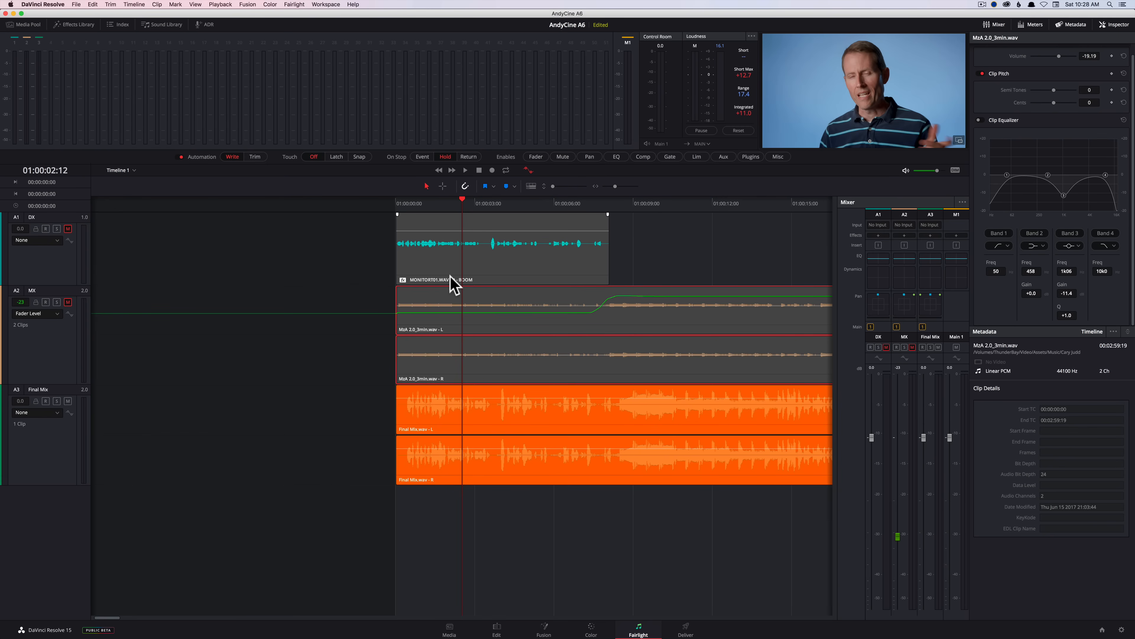
{"action": "left_click", "coordinate": [75, 25]}
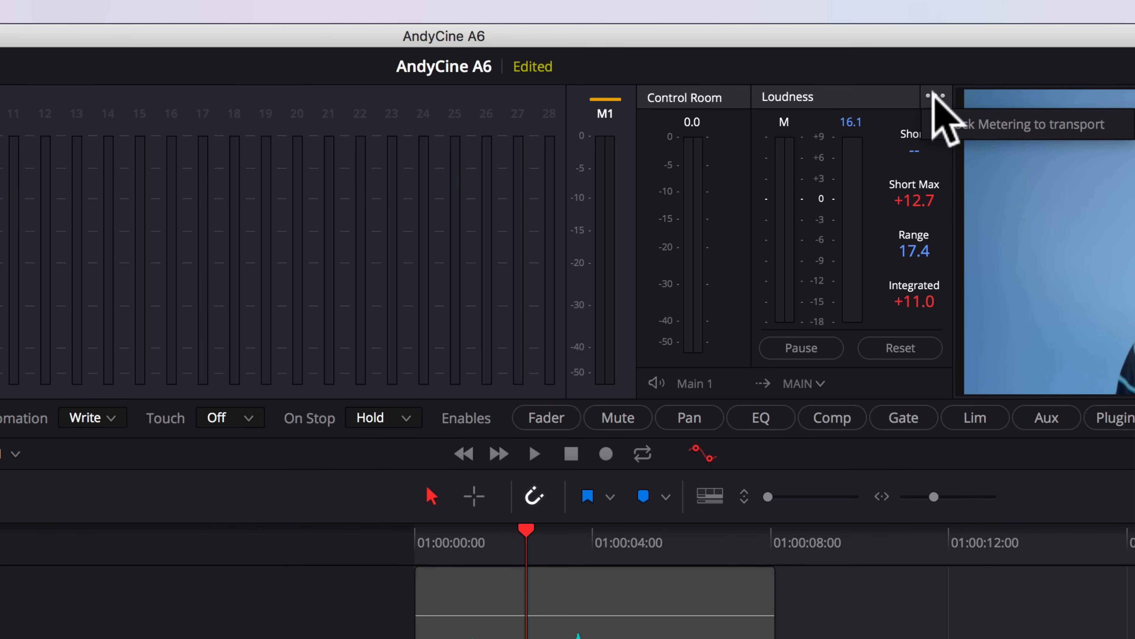
- Look through the Fairlight commands, the system preferences for Audio Plugins and the user UI settings, and close the preferences
{"action": "left_click", "coordinate": [0, 11]}
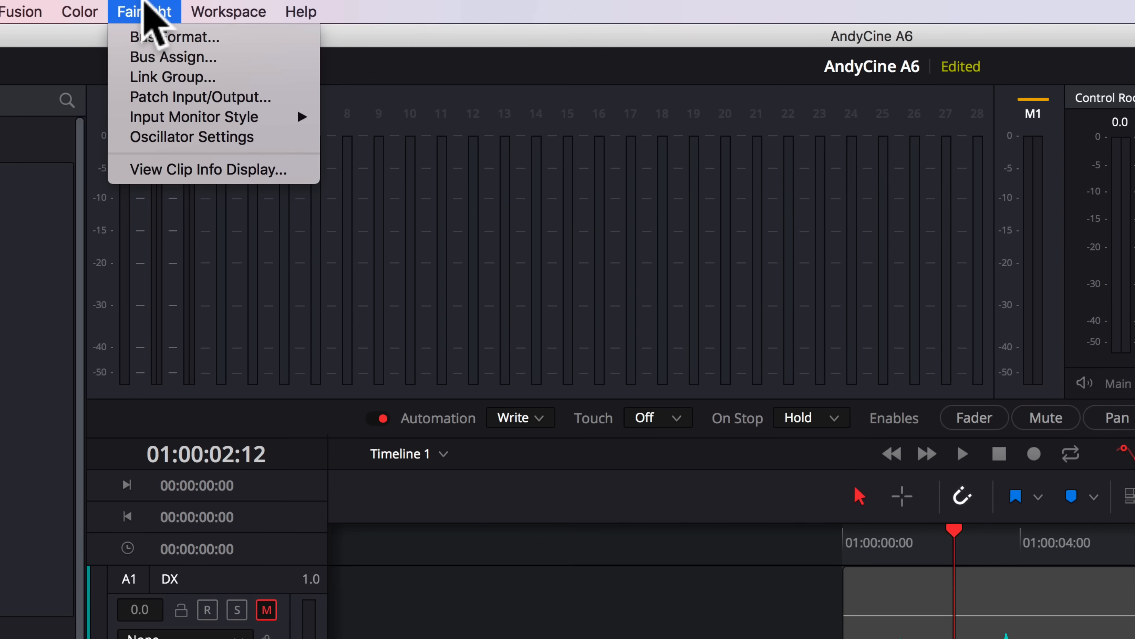
{"action": "left_click", "coordinate": [144, 3]}
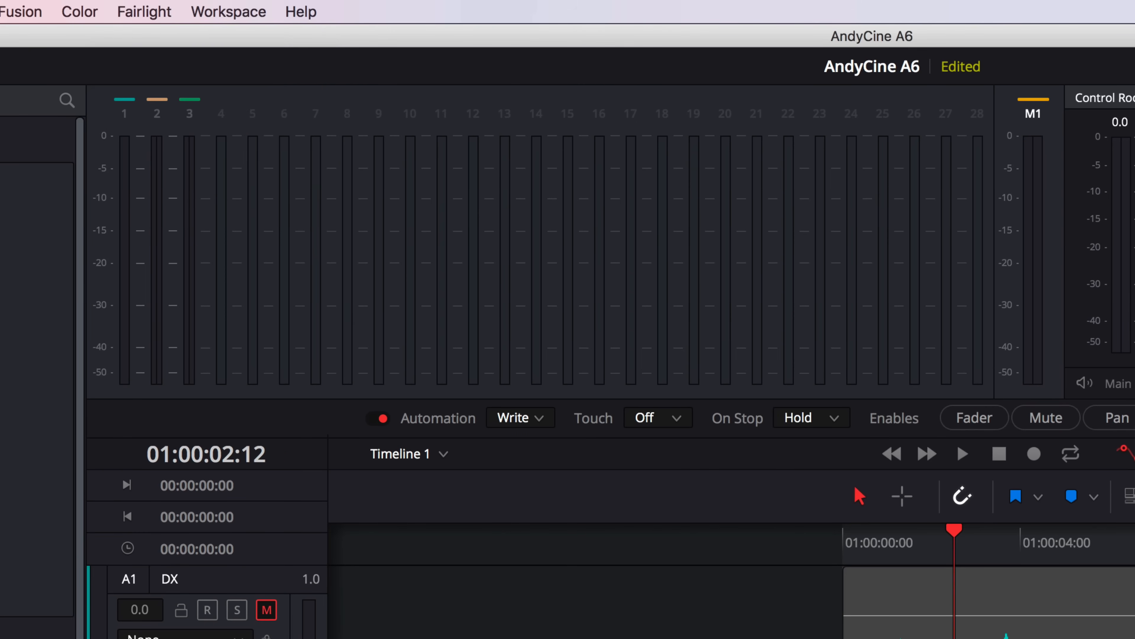
{"action": "key", "text": "super+comma"}
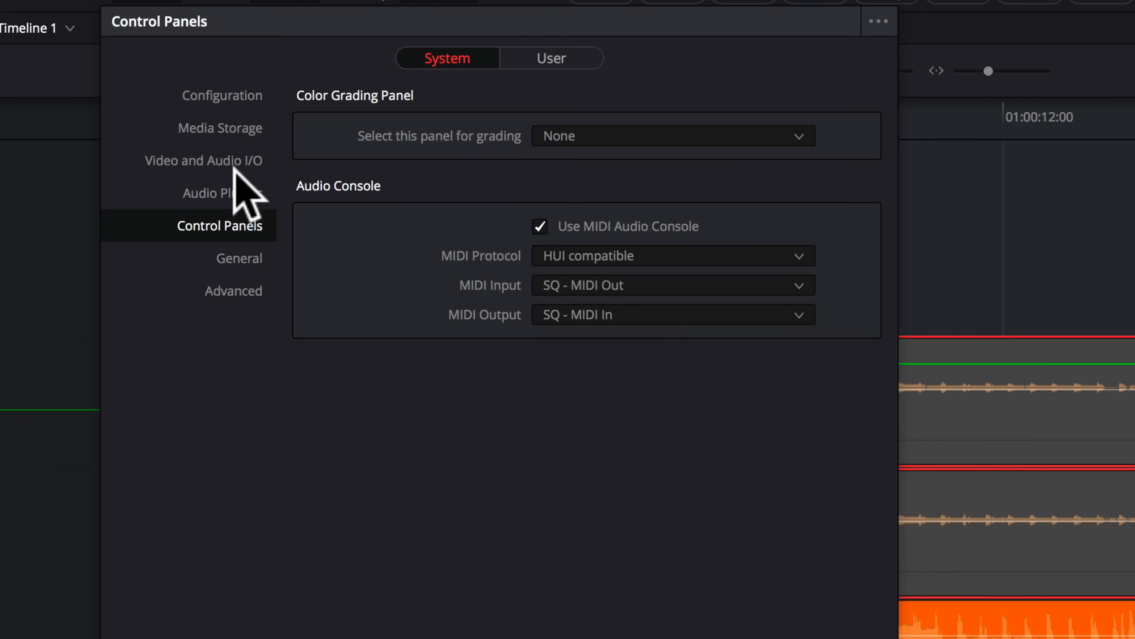
{"action": "left_click", "coordinate": [233, 184]}
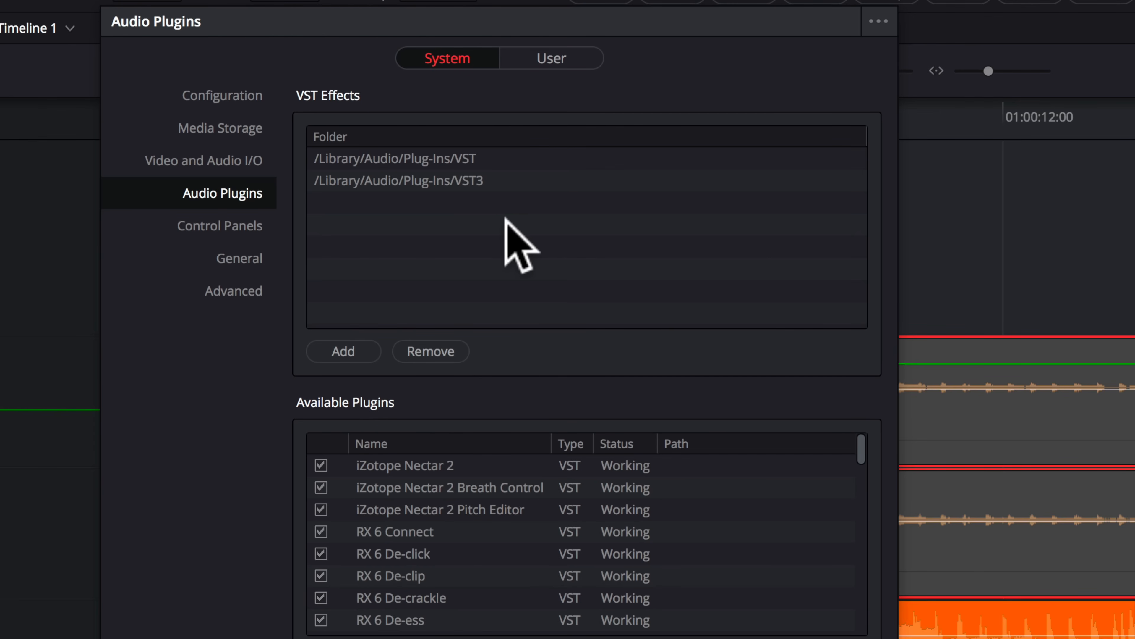
{"action": "left_click", "coordinate": [243, 259]}
{"action": "left_click", "coordinate": [572, 54]}
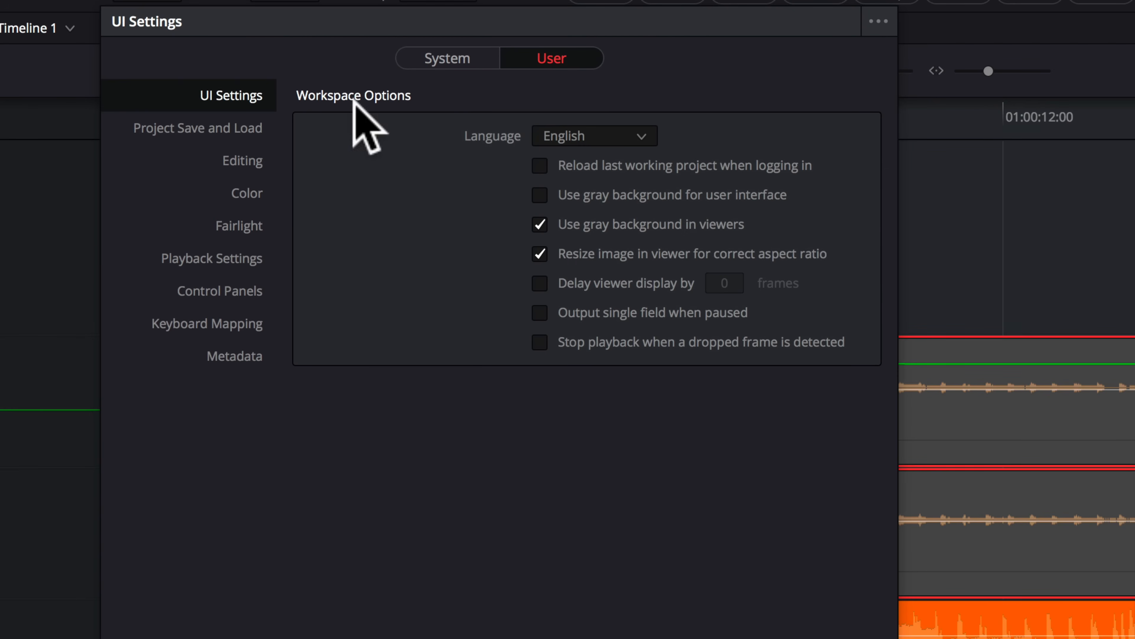
{"action": "key", "text": "Escape"}
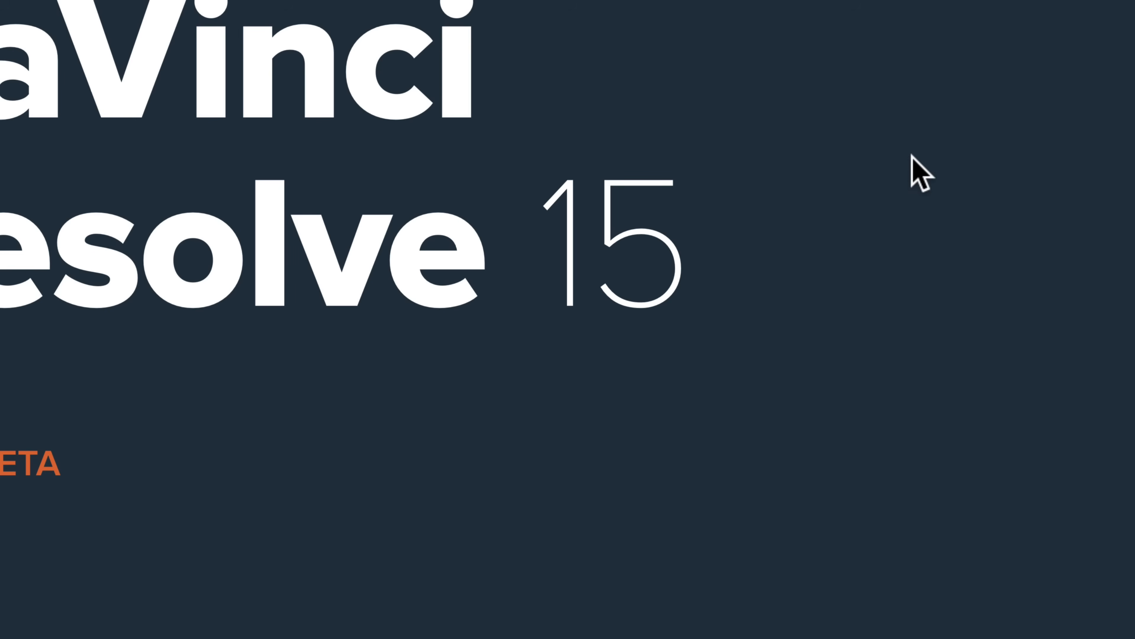
- Switch to the DaVinci Resolve 15 New Features Guide and view its cover page
{"action": "scroll", "coordinate": [812, 264], "scroll_direction": "down", "scroll_amount": 10}
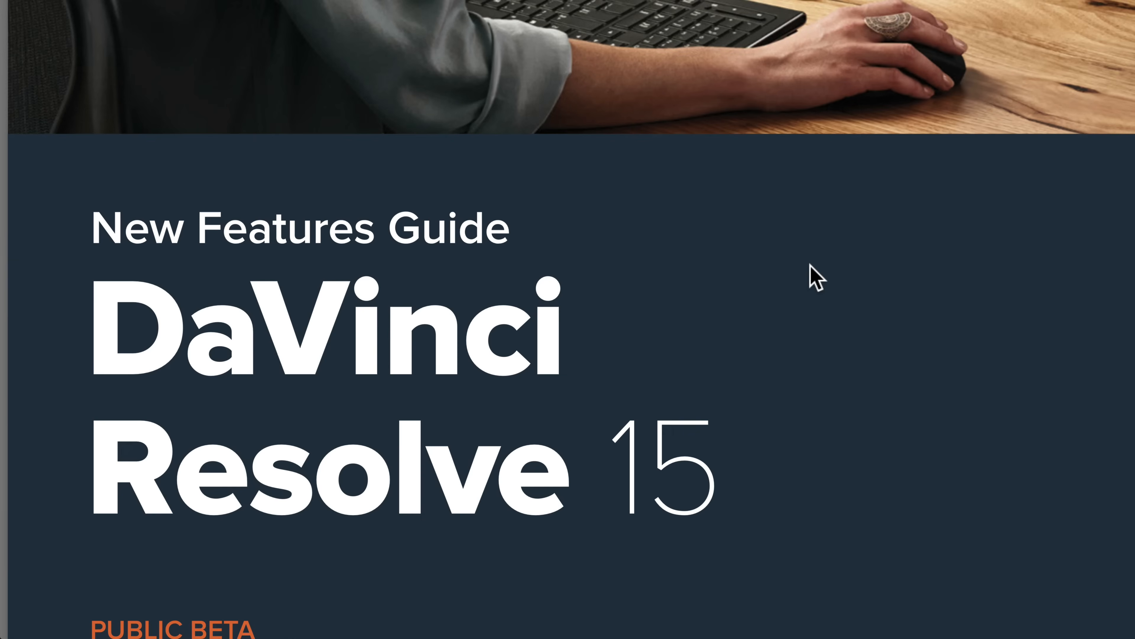
{"action": "scroll", "coordinate": [811, 274], "scroll_direction": "down", "scroll_amount": 3}
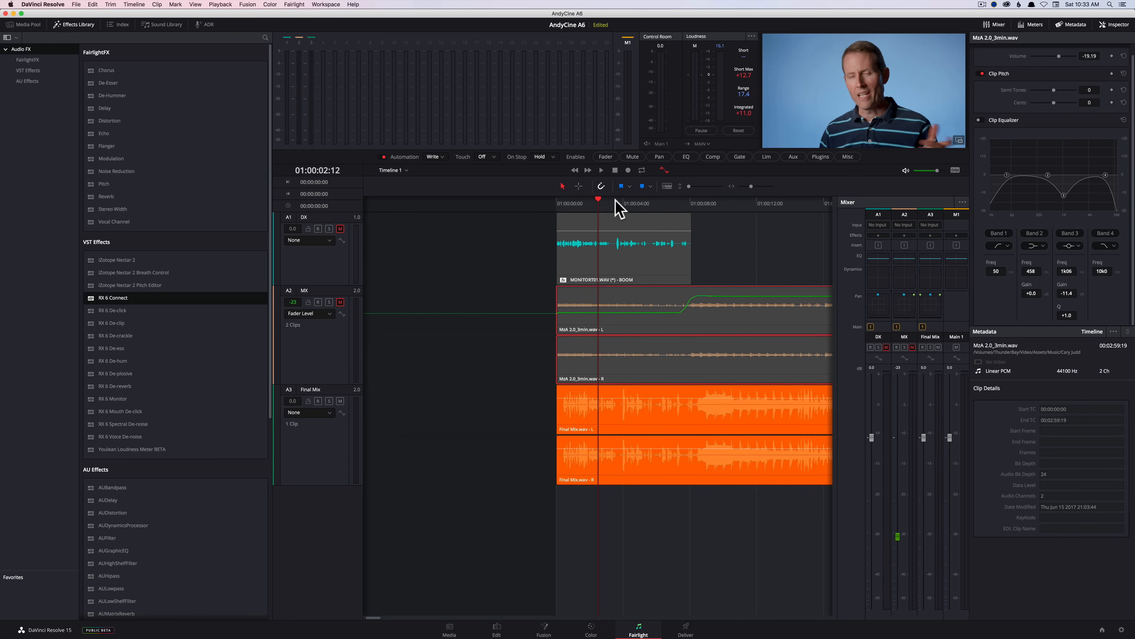
- Switch back to DaVinci Resolve and scrub the timeline forward to about 01:00:28:00, returning to 01:00:05:06
{"action": "left_click_drag", "start_coordinate": [704, 201], "coordinate": [516, 203]}
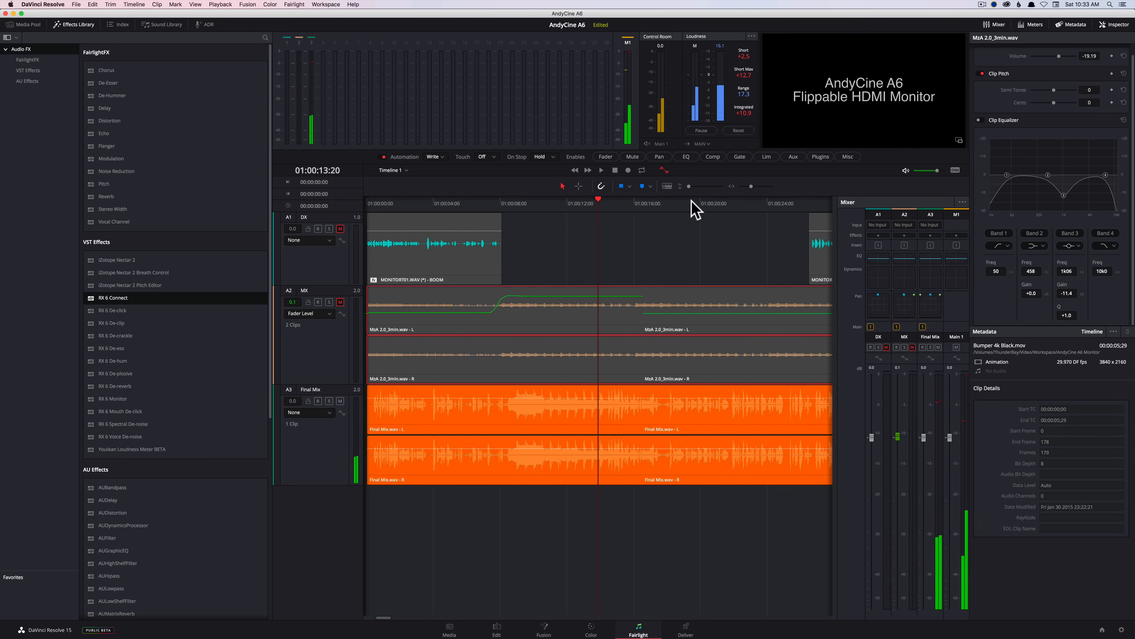
{"action": "left_click_drag", "start_coordinate": [692, 202], "coordinate": [453, 203]}
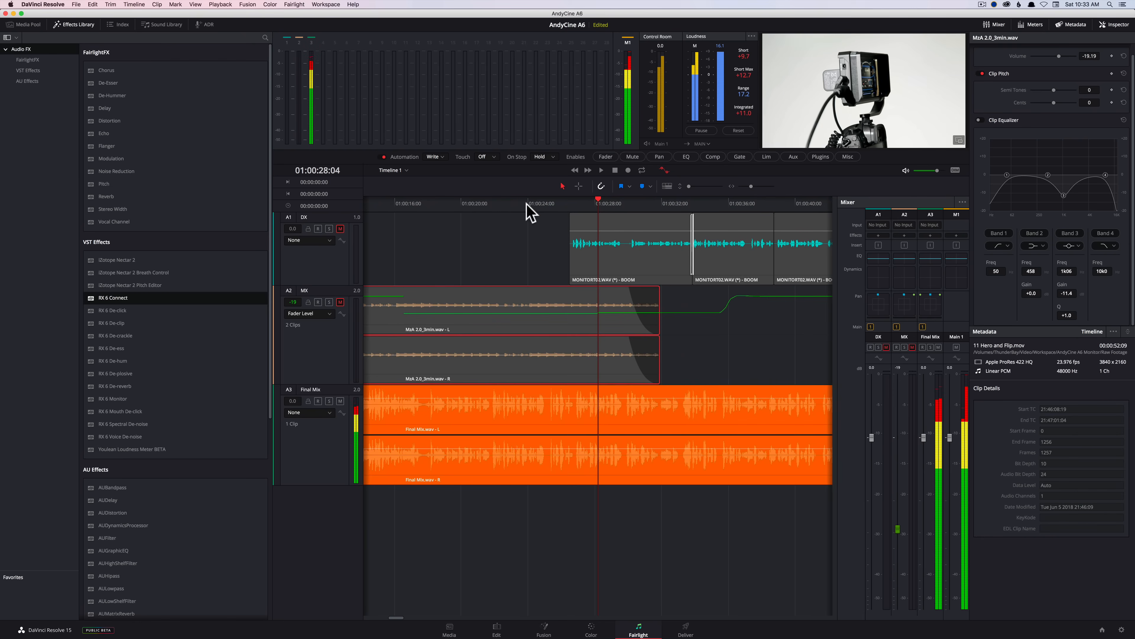
{"action": "mouse_move", "coordinate": [772, 205]}
{"action": "left_mouse_down"}
{"action": "mouse_move", "coordinate": [489, 206]}
{"action": "mouse_move", "coordinate": [763, 207]}
{"action": "left_mouse_up"}
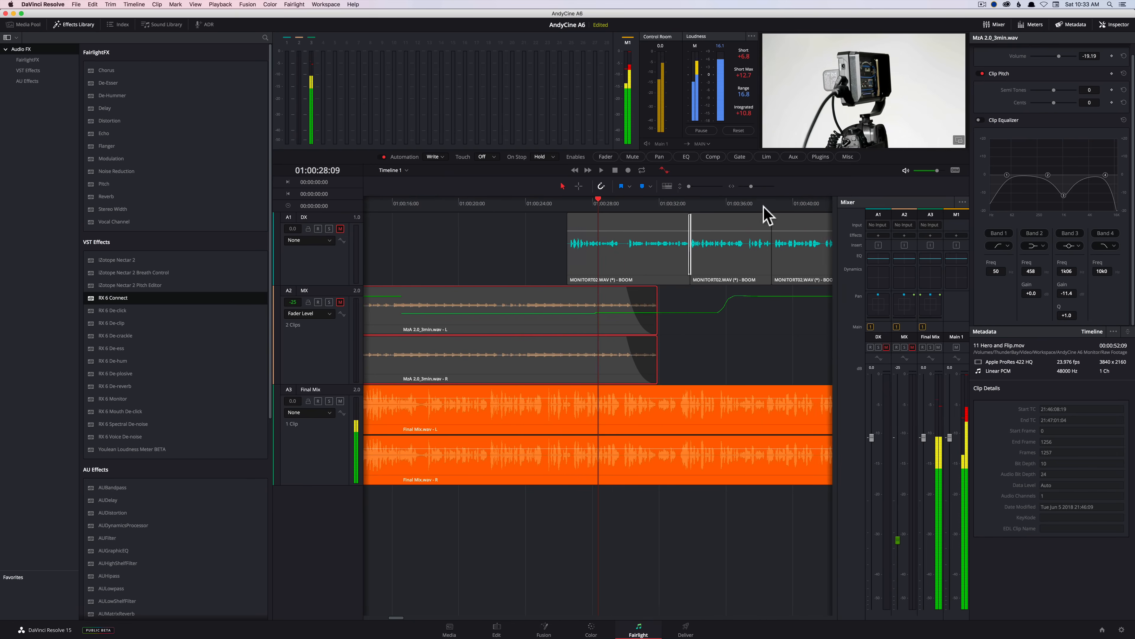
{"action": "left_click_drag", "start_coordinate": [474, 211], "coordinate": [810, 219]}
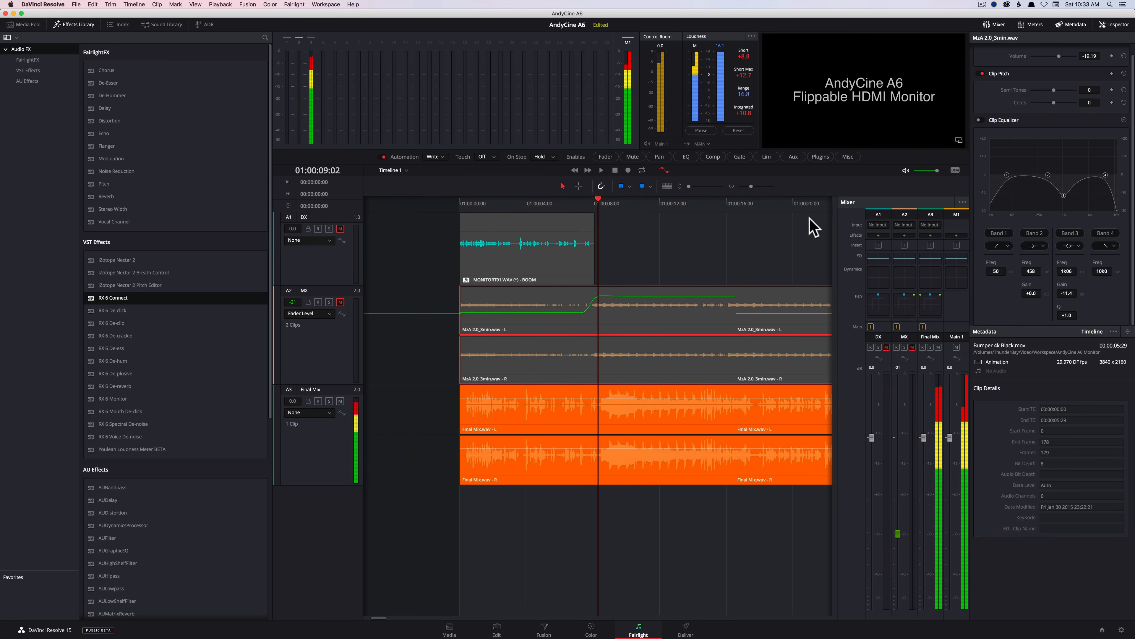
{"action": "left_click_drag", "start_coordinate": [520, 215], "coordinate": [547, 211]}
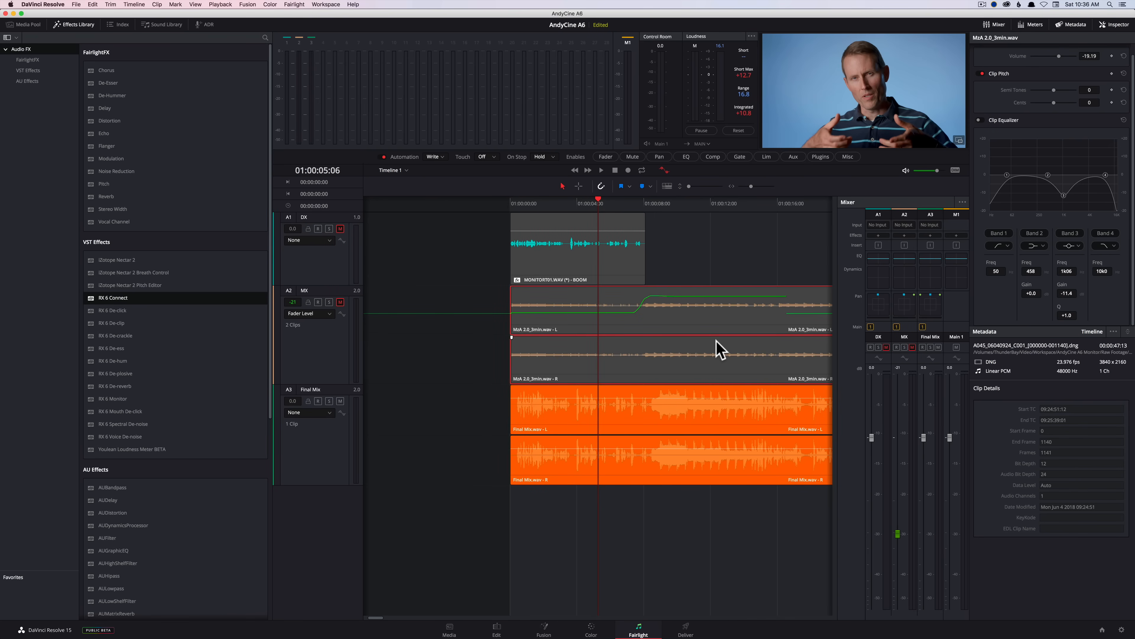
- View the render settings on the Deliver page, return to the Fairlight page and scrub to 01:00:09:17
{"action": "left_click", "coordinate": [686, 631]}
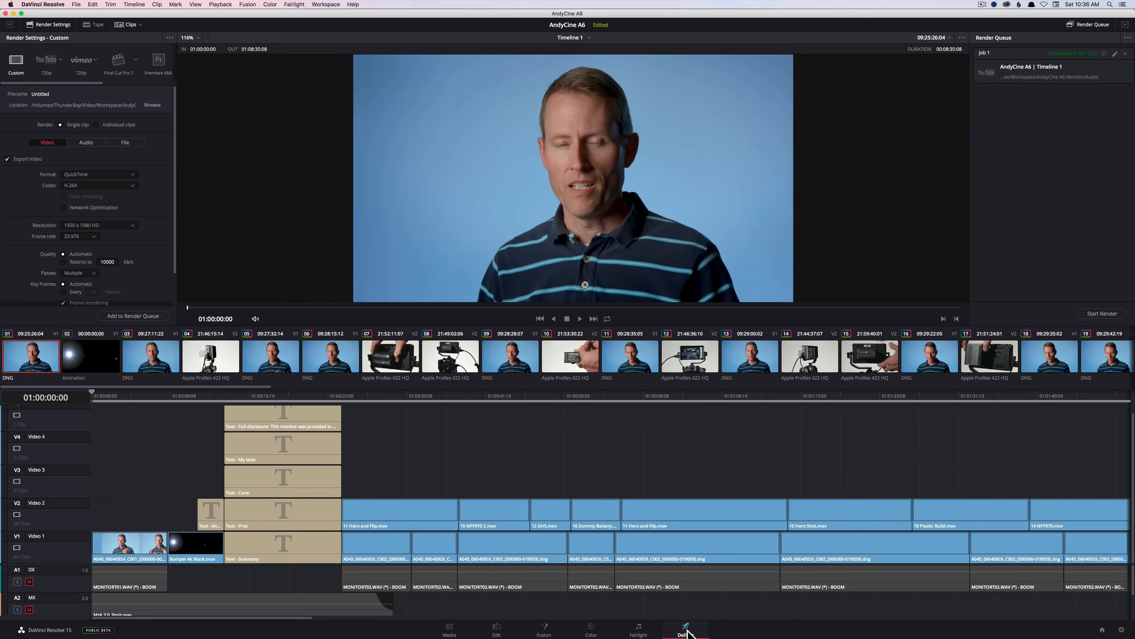
{"action": "left_click", "coordinate": [639, 630]}
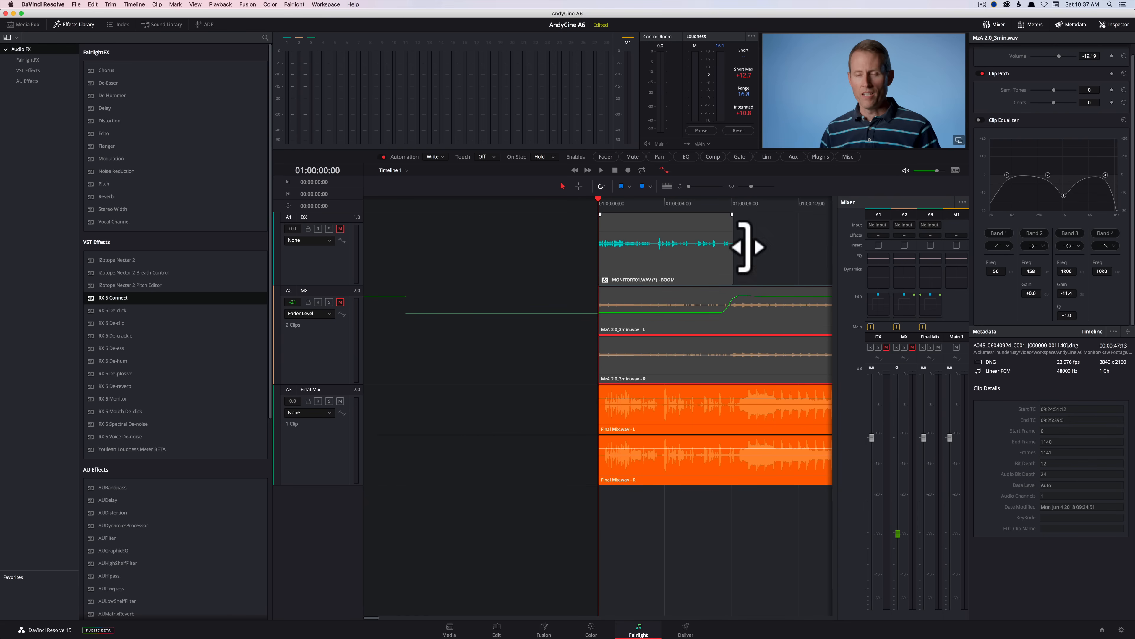
{"action": "left_click_drag", "start_coordinate": [745, 203], "coordinate": [476, 209]}
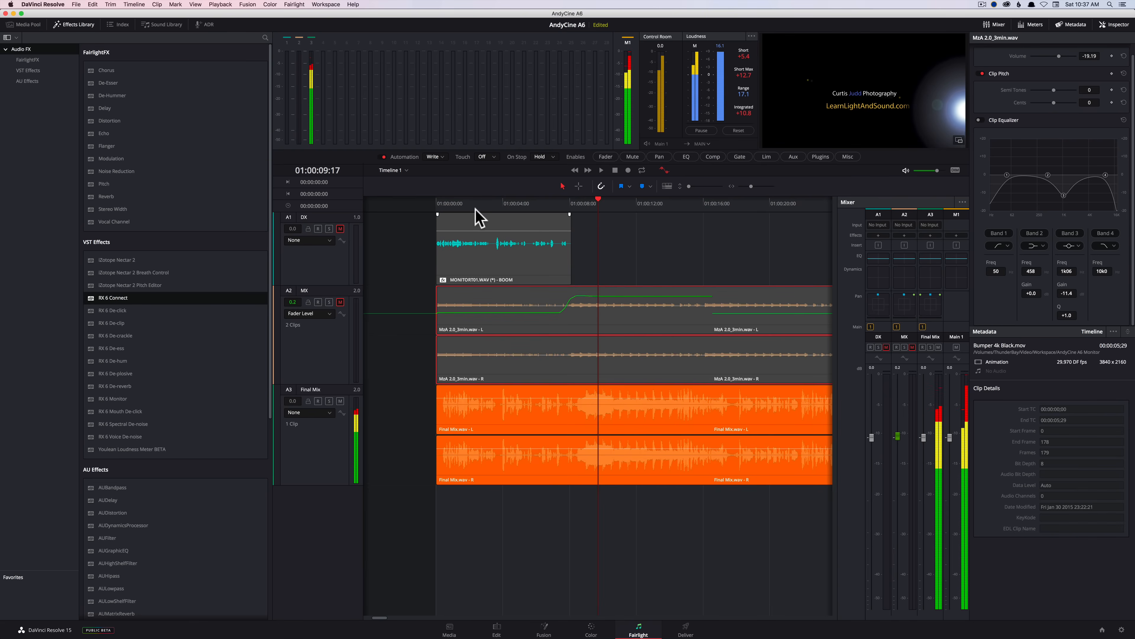
- Hide the Effects Library, check the settings of the first dialogue and music clips, and move the playhead to 01:00:09:13
{"action": "left_click", "coordinate": [73, 24]}
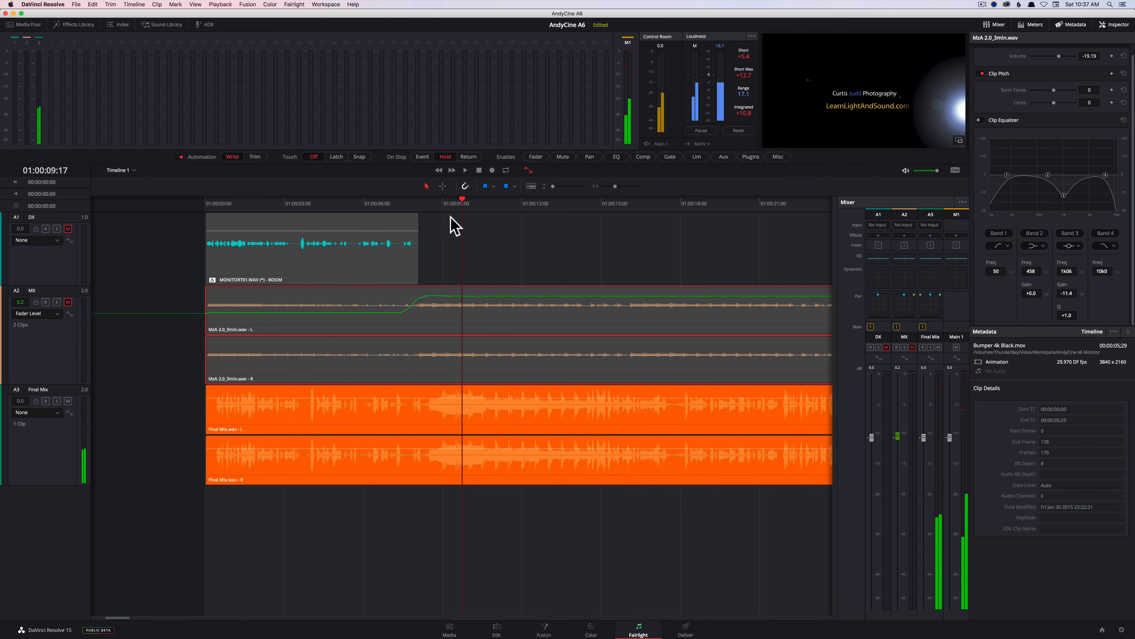
{"action": "left_click", "coordinate": [331, 262]}
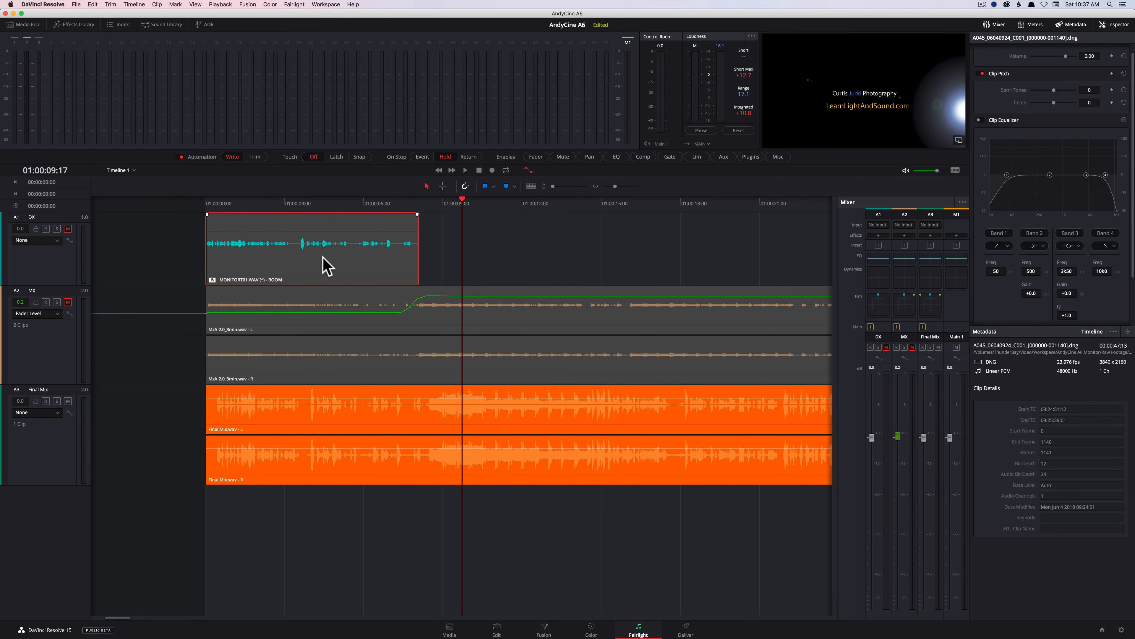
{"action": "left_click", "coordinate": [383, 321]}
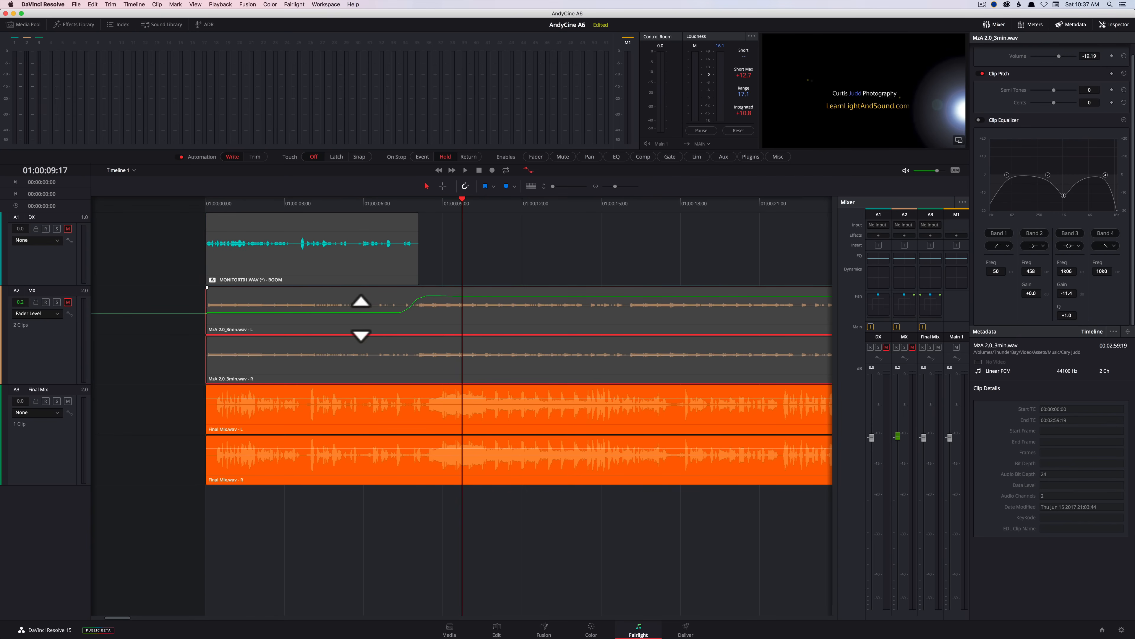
{"action": "mouse_move", "coordinate": [703, 206]}
{"action": "left_mouse_down"}
{"action": "mouse_move", "coordinate": [316, 197]}
{"action": "mouse_move", "coordinate": [710, 216]}
{"action": "left_mouse_up"}
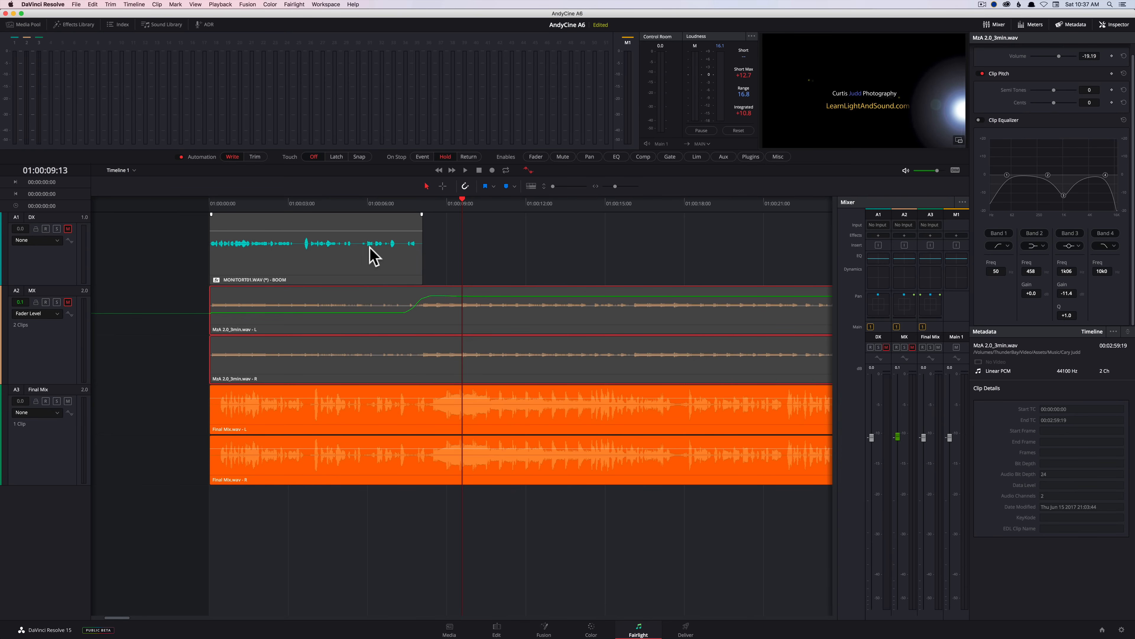
- Go to the end of the timeline at 01:08:24:08 and return near the start at 01:00:11:21
{"action": "left_click_drag", "start_coordinate": [120, 618], "coordinate": [798, 629]}
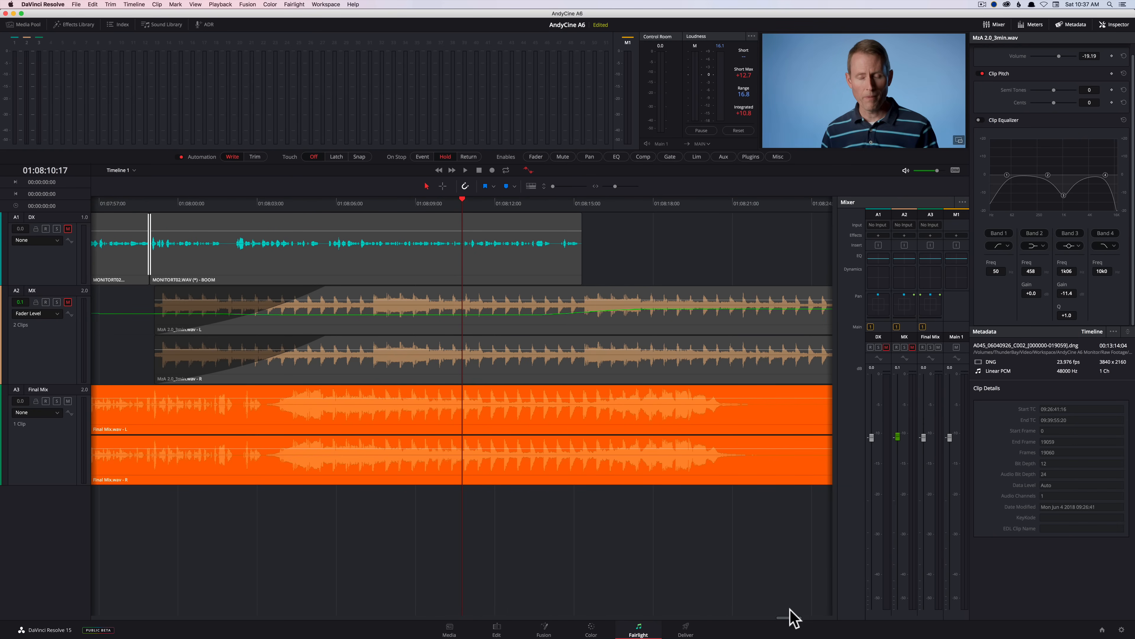
{"action": "left_click_drag", "start_coordinate": [793, 618], "coordinate": [810, 625]}
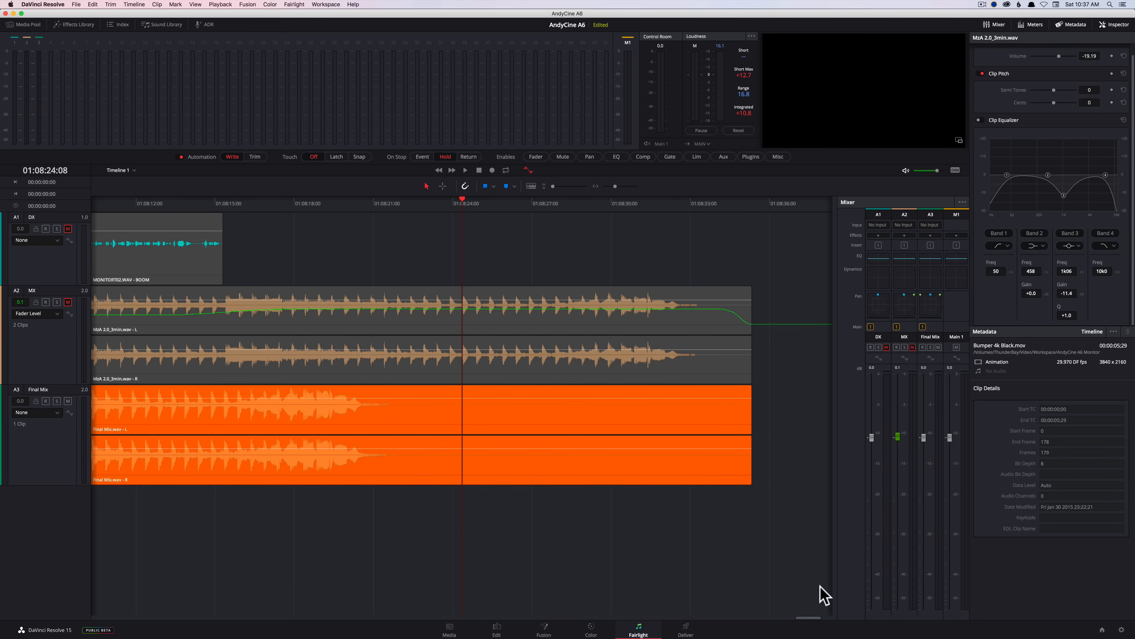
{"action": "left_click_drag", "start_coordinate": [817, 617], "coordinate": [671, 617]}
{"action": "left_click_drag", "start_coordinate": [602, 596], "coordinate": [122, 601]}
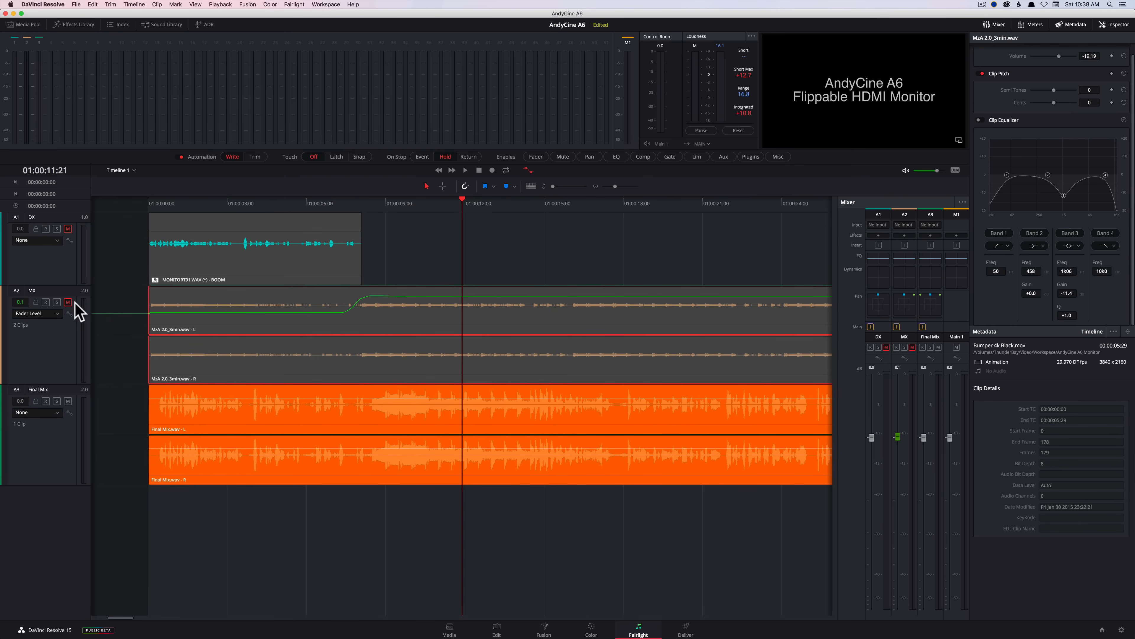
- Set up an Audio Only render on the Deliver page with the Linear PCM codec and a bit depth of 32
{"action": "left_click", "coordinate": [686, 628]}
{"action": "scroll", "coordinate": [90, 61], "scroll_direction": "right", "scroll_amount": 5}
{"action": "left_click", "coordinate": [126, 59]}
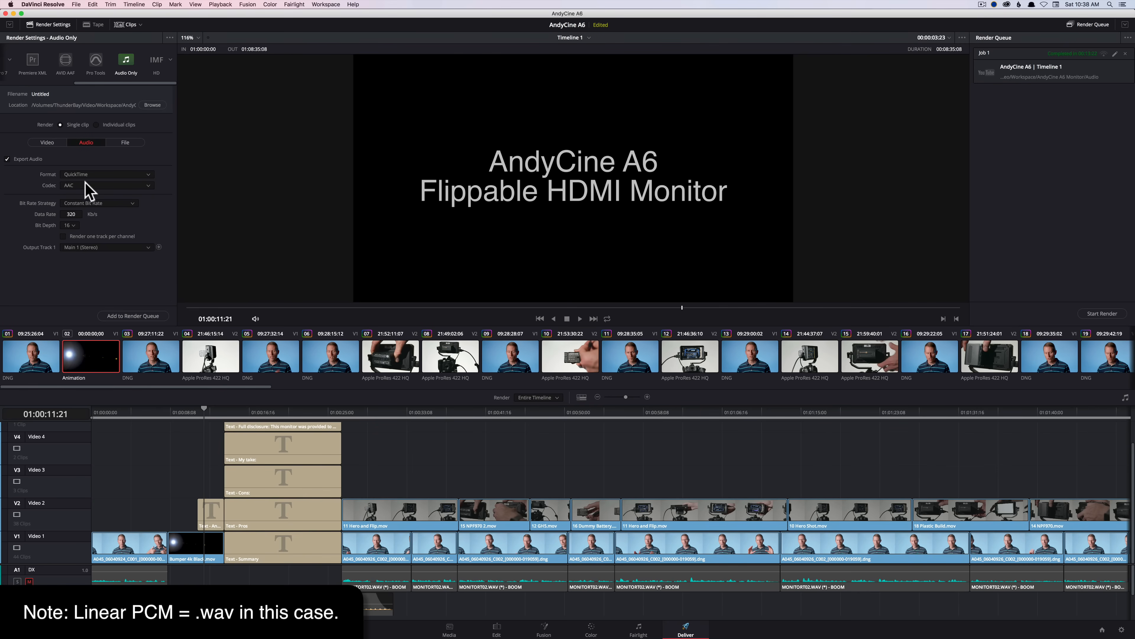
{"action": "left_click", "coordinate": [150, 186]}
{"action": "left_click", "coordinate": [134, 201]}
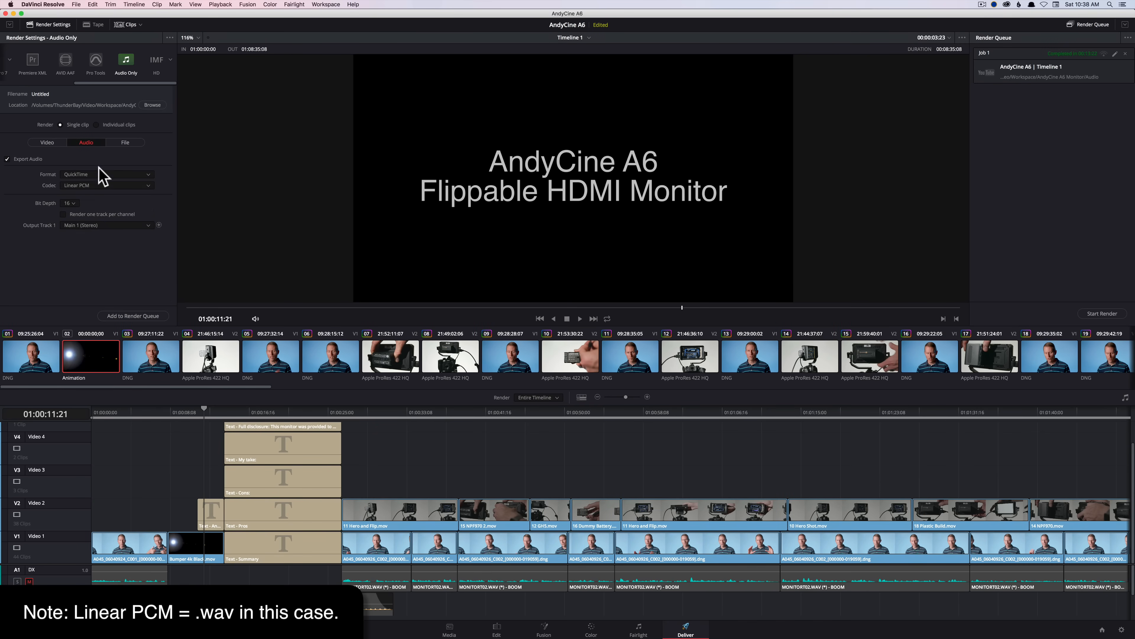
{"action": "left_click", "coordinate": [72, 204]}
{"action": "left_click", "coordinate": [66, 231]}
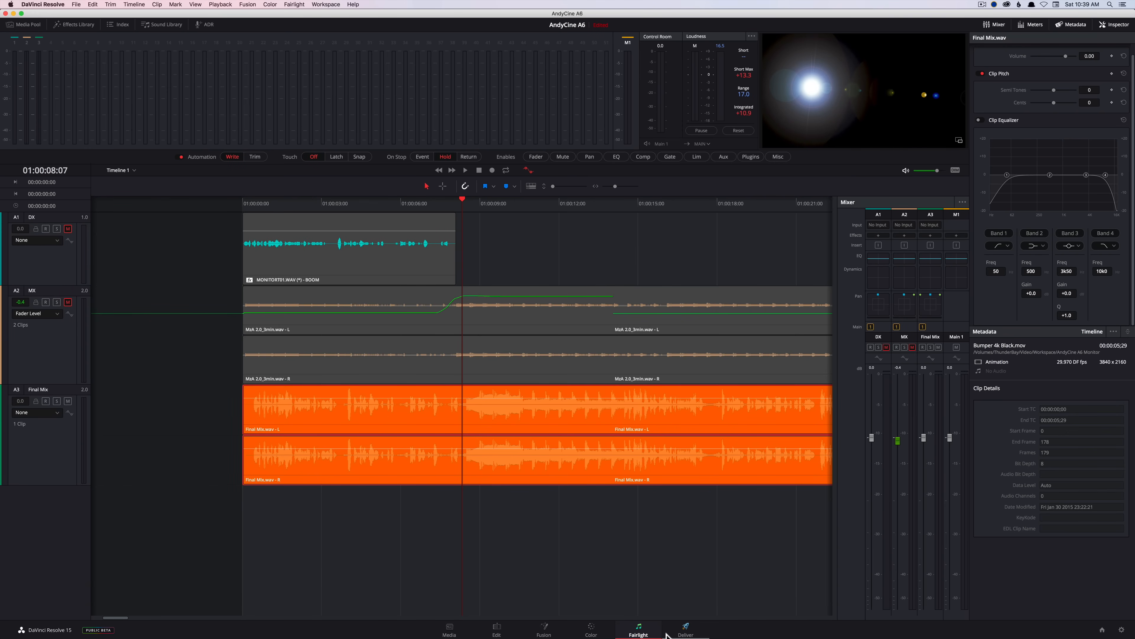
- Apply the YouTube 720p render preset on the Deliver page, review its video settings and return to the Fairlight page
{"action": "left_click", "coordinate": [684, 631]}
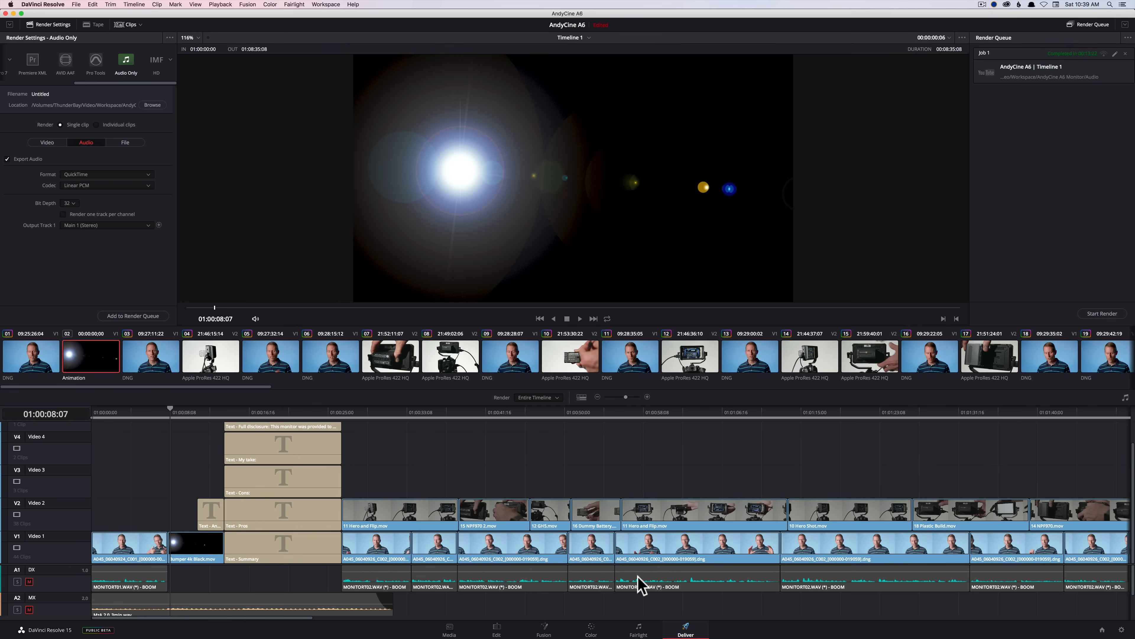
{"action": "left_click_drag", "start_coordinate": [107, 82], "coordinate": [27, 85]}
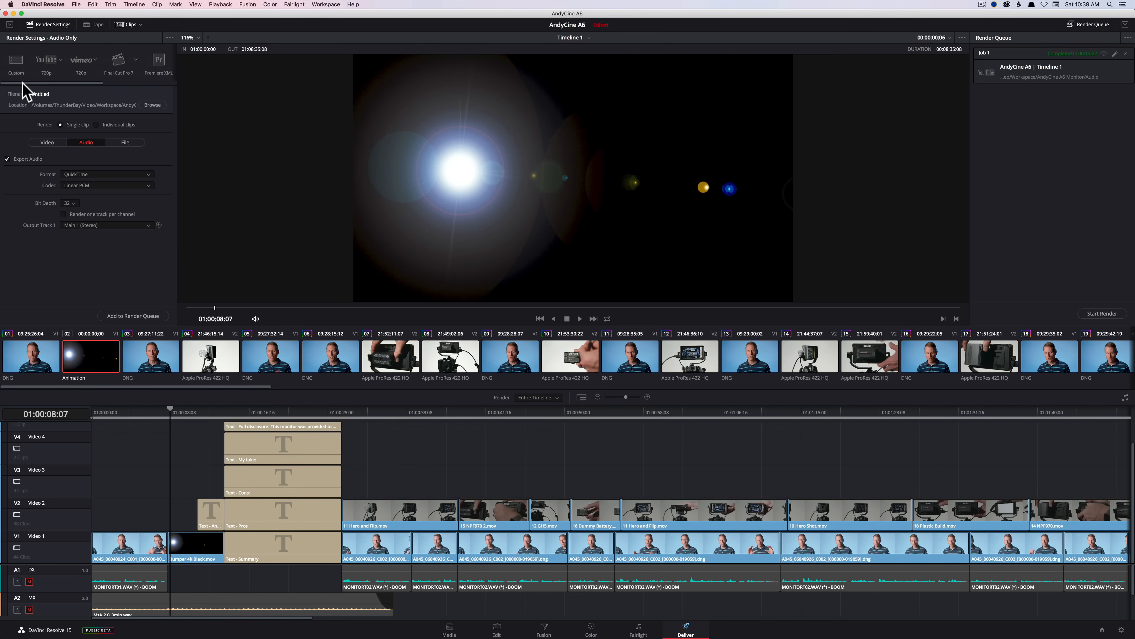
{"action": "left_click", "coordinate": [46, 61]}
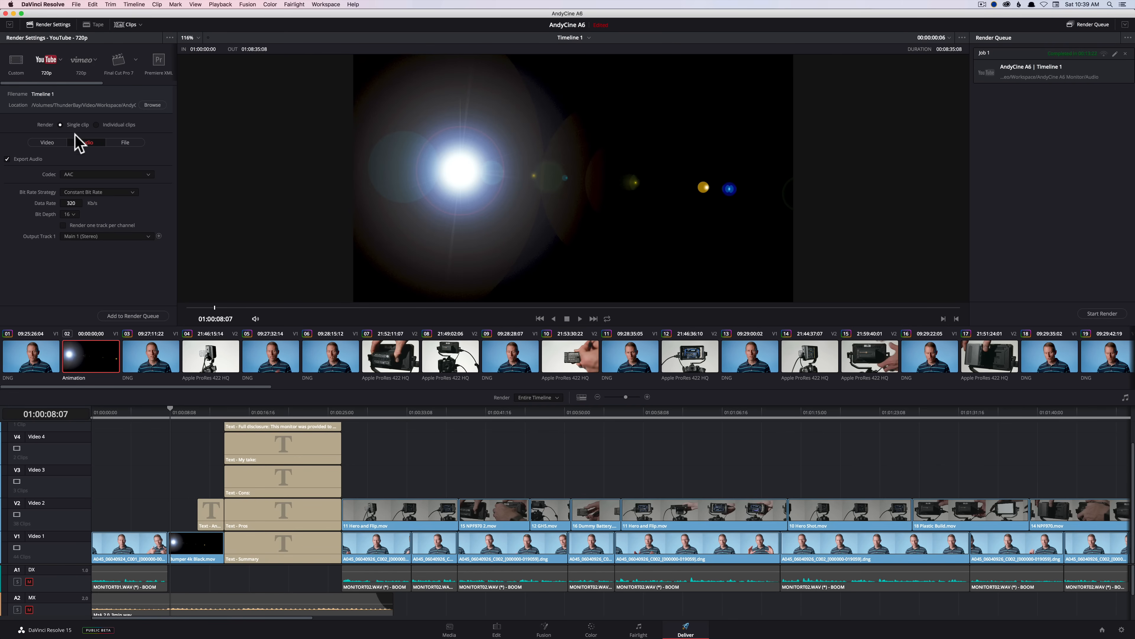
{"action": "left_click", "coordinate": [48, 143]}
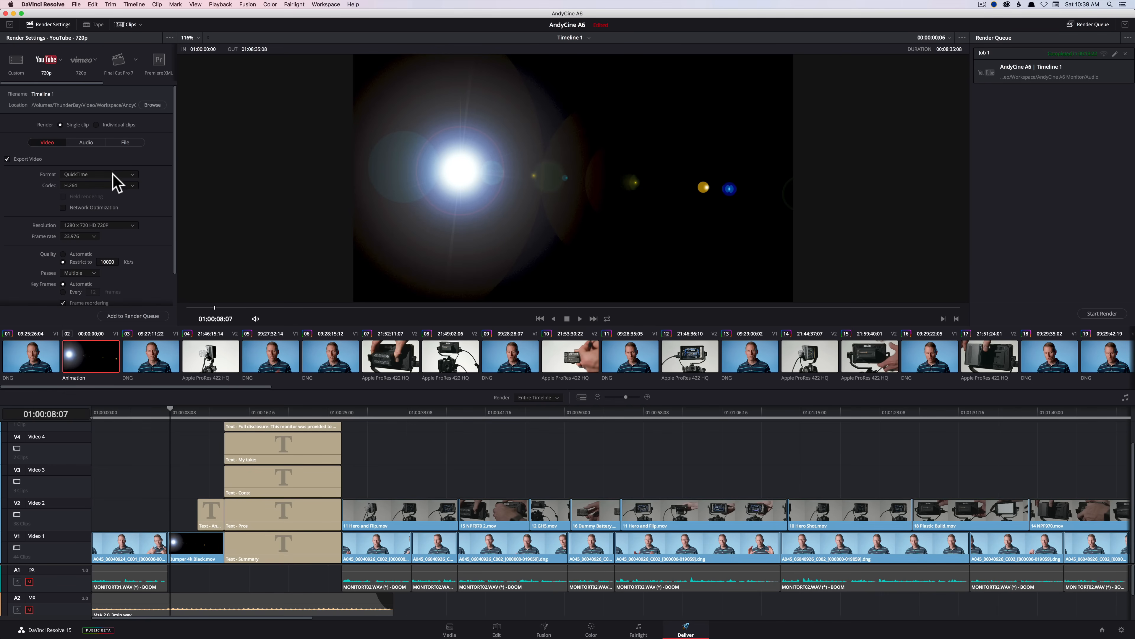
{"action": "left_click", "coordinate": [638, 630]}
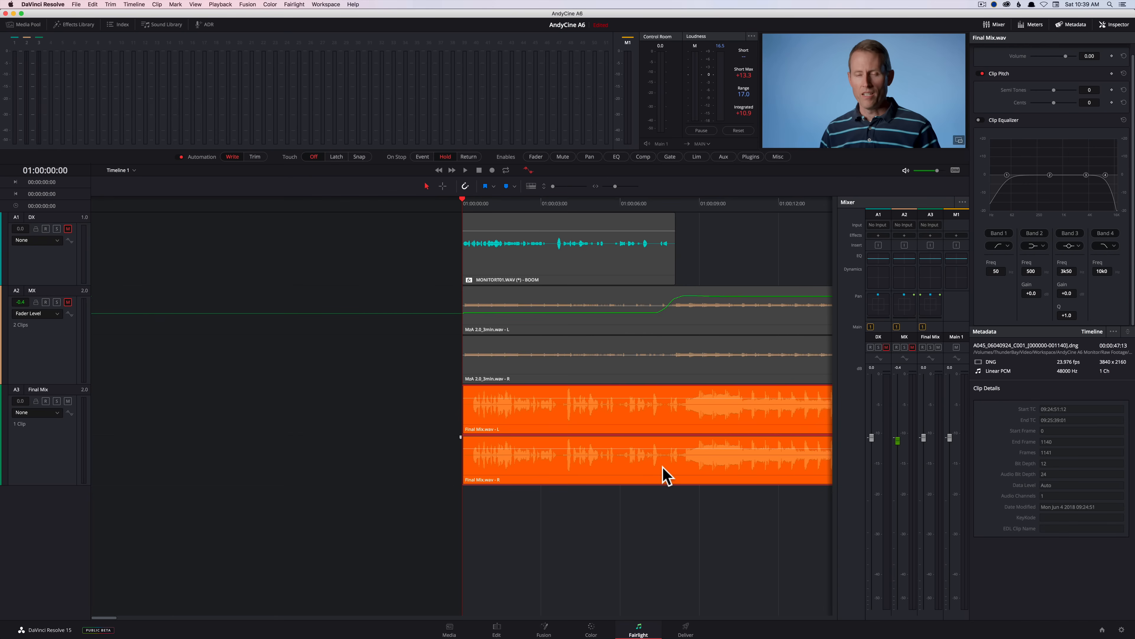